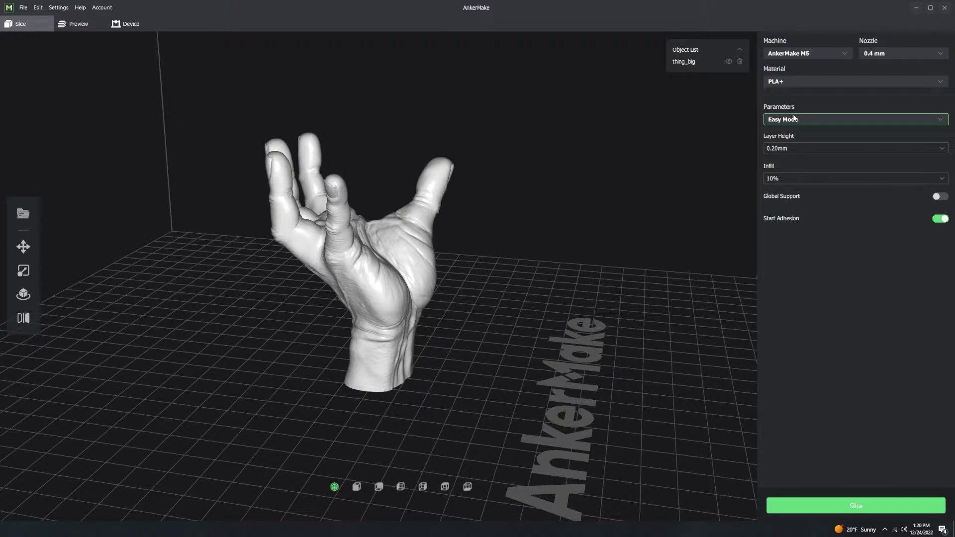
Open the machine preferences and review the AnkerMake M5 printer settings, including its start and end G-code.
{"action": "left_click", "coordinate": [801, 55]}
{"action": "left_click", "coordinate": [809, 83]}
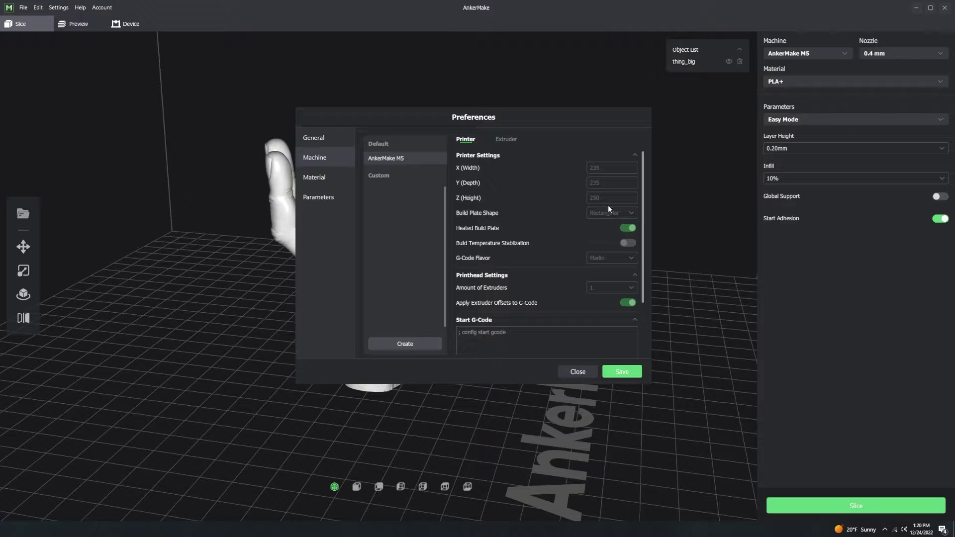
{"action": "scroll", "coordinate": [557, 264], "scroll_direction": "down", "scroll_amount": 2}
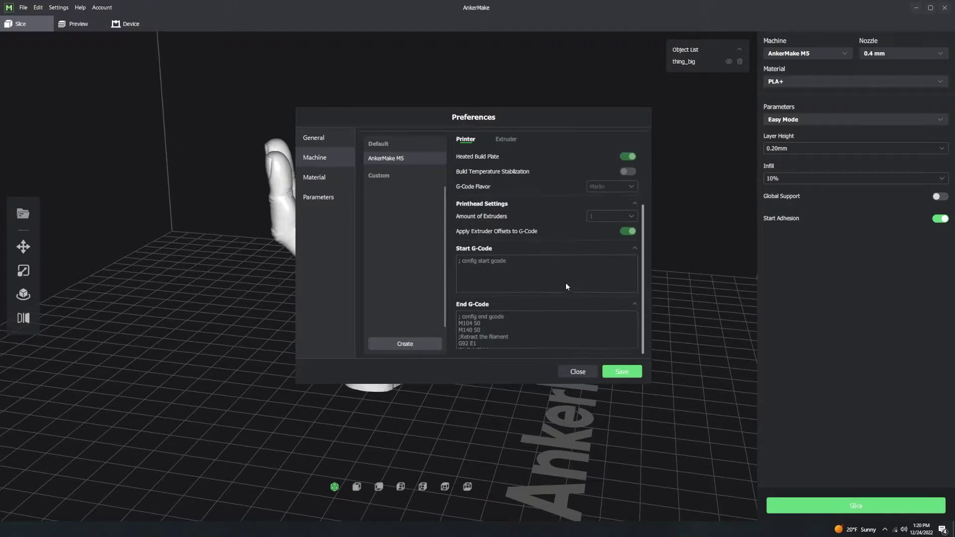
{"action": "scroll", "coordinate": [547, 244], "scroll_direction": "up", "scroll_amount": 3}
Look through the General, Machine, Material and Parameters preferences, including the PETG preset's temperatures, and close the preferences.
{"action": "left_click", "coordinate": [335, 179]}
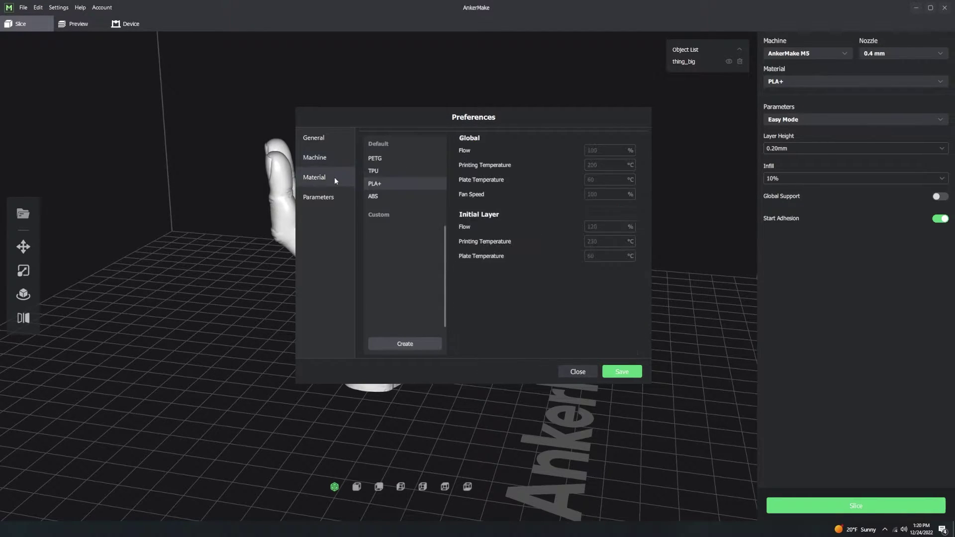
{"action": "left_click", "coordinate": [323, 155]}
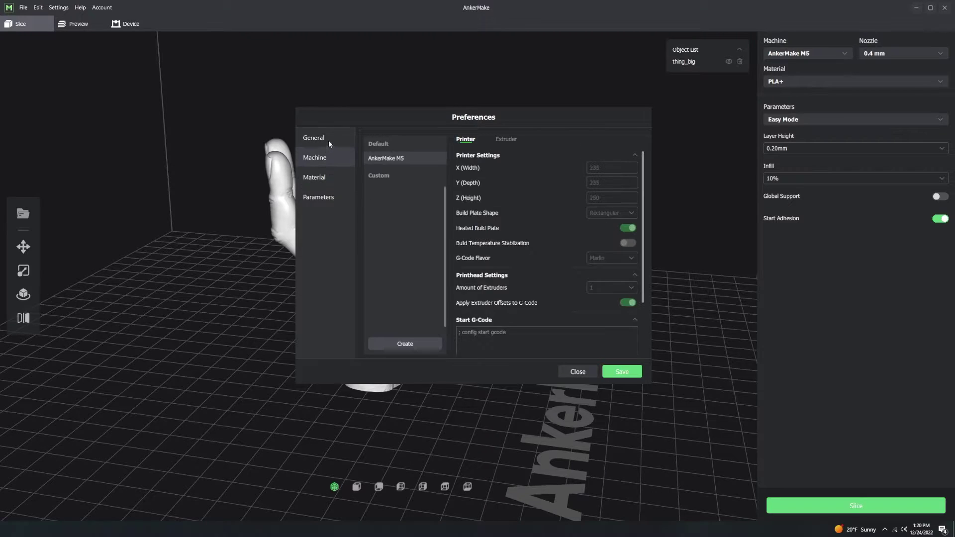
{"action": "left_click", "coordinate": [326, 139]}
{"action": "left_click", "coordinate": [319, 158]}
{"action": "left_click", "coordinate": [343, 178]}
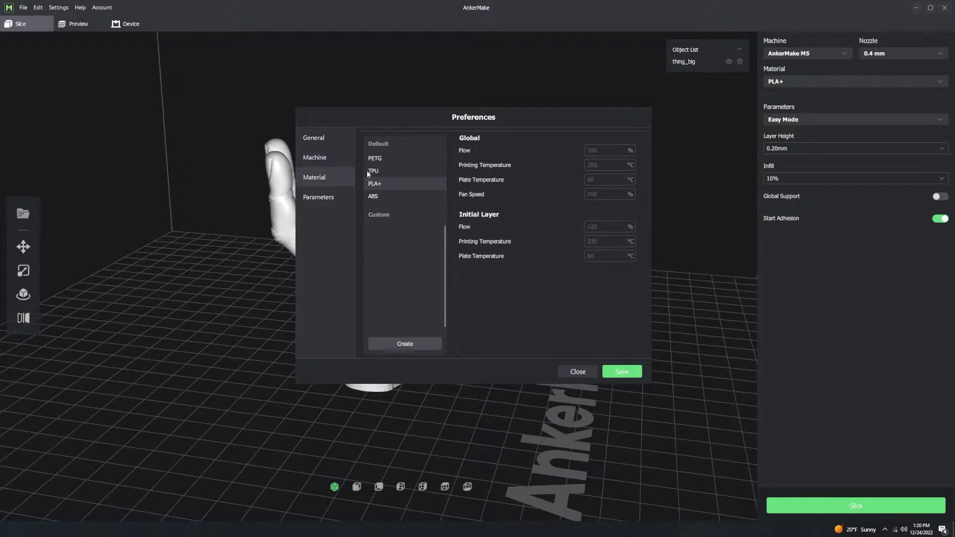
{"action": "left_click", "coordinate": [392, 159]}
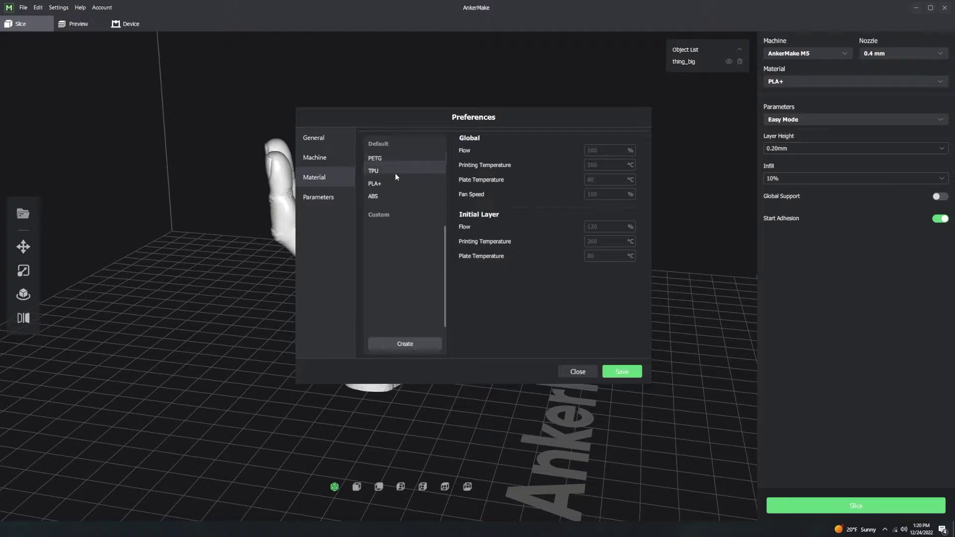
{"action": "left_click", "coordinate": [328, 197]}
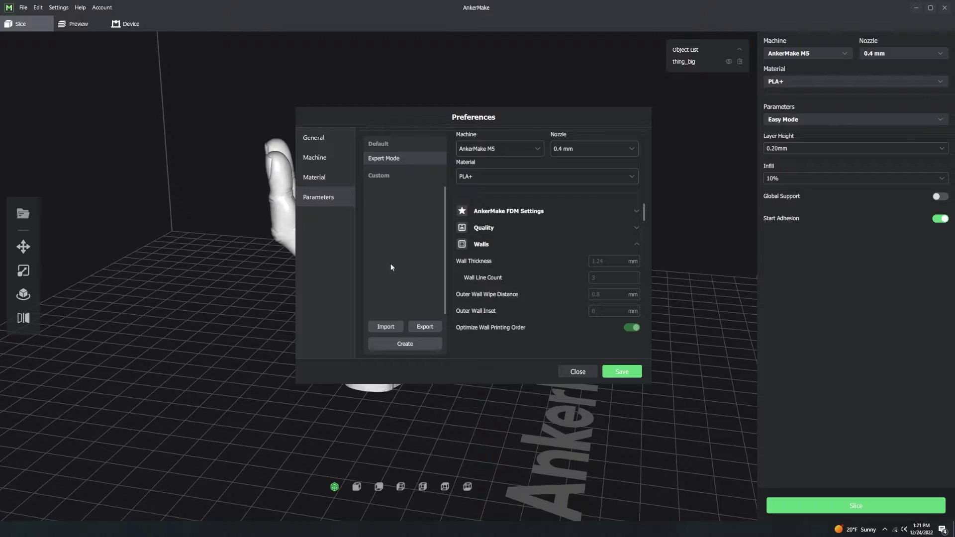
{"action": "left_click", "coordinate": [314, 158]}
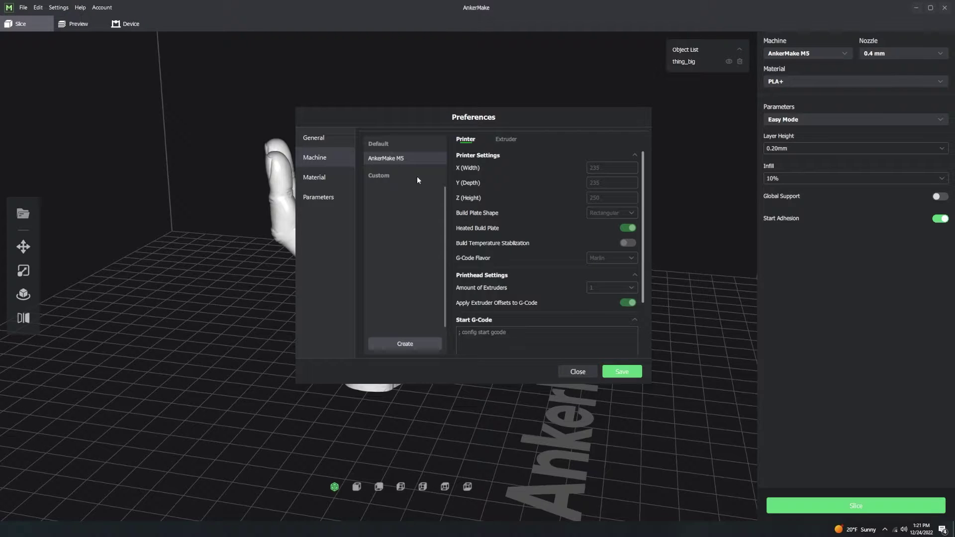
{"action": "left_click", "coordinate": [622, 373]}
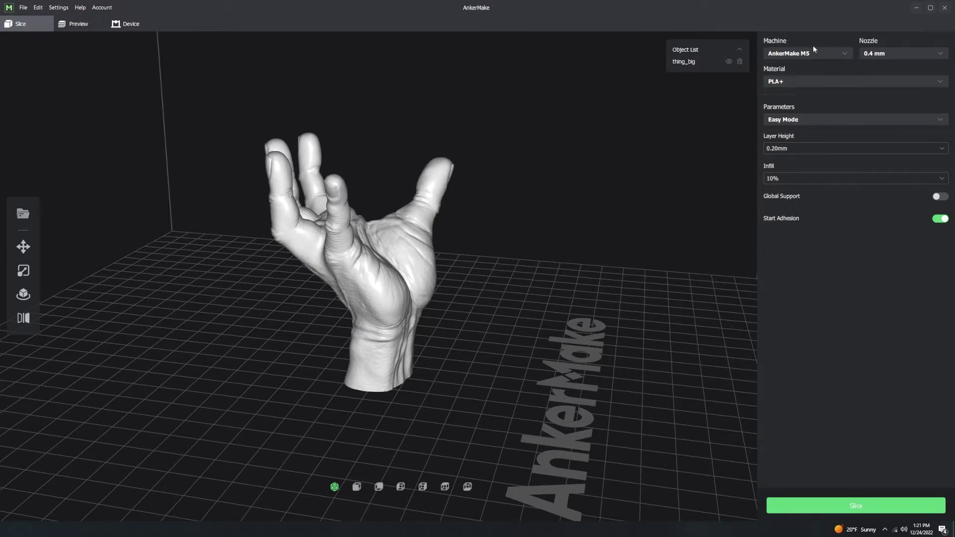
Try TPU as the print material and return the material to PLA+.
{"action": "left_click", "coordinate": [805, 81]}
{"action": "left_click", "coordinate": [800, 112]}
{"action": "left_click", "coordinate": [795, 78]}
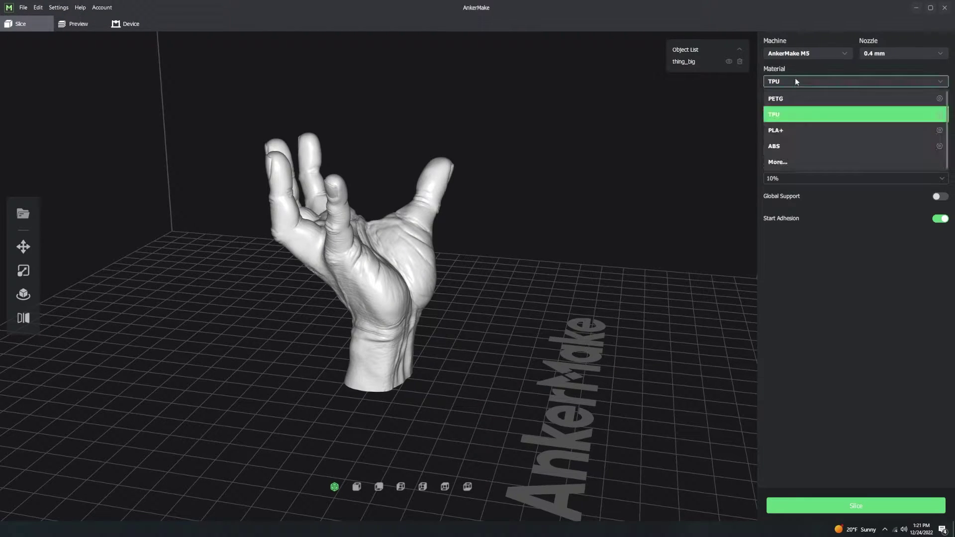
{"action": "left_click", "coordinate": [796, 131]}
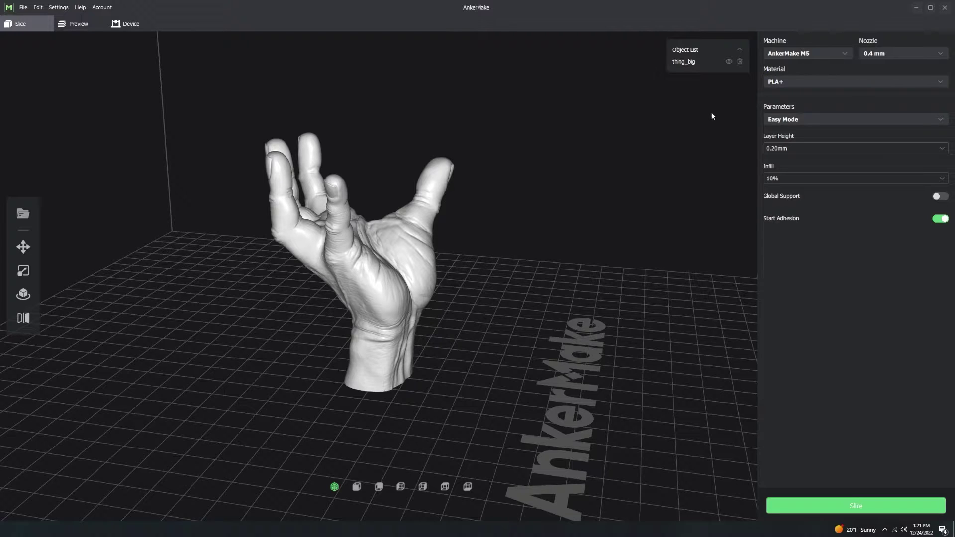
Create a custom machine profile in the machine preferences and name it Ender3.
{"action": "left_click", "coordinate": [798, 59]}
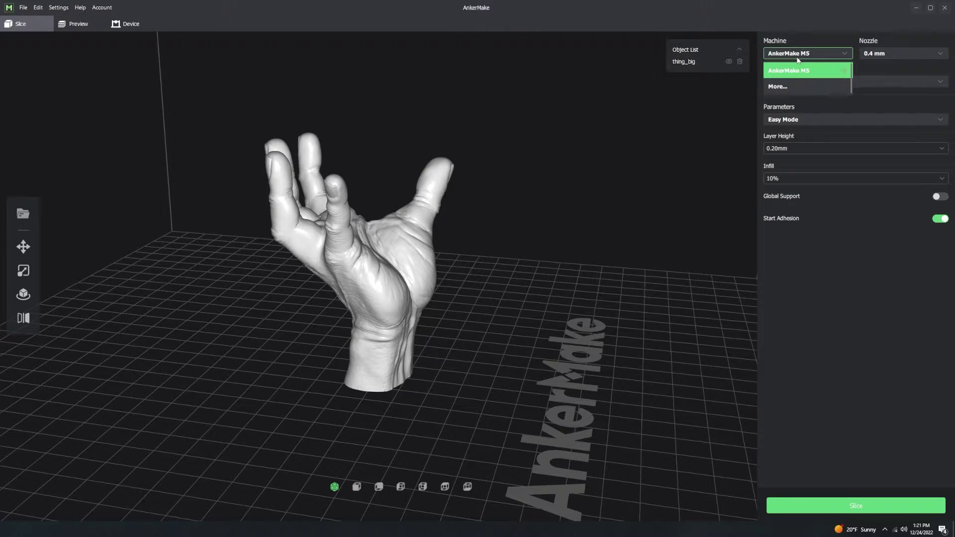
{"action": "left_click", "coordinate": [792, 89]}
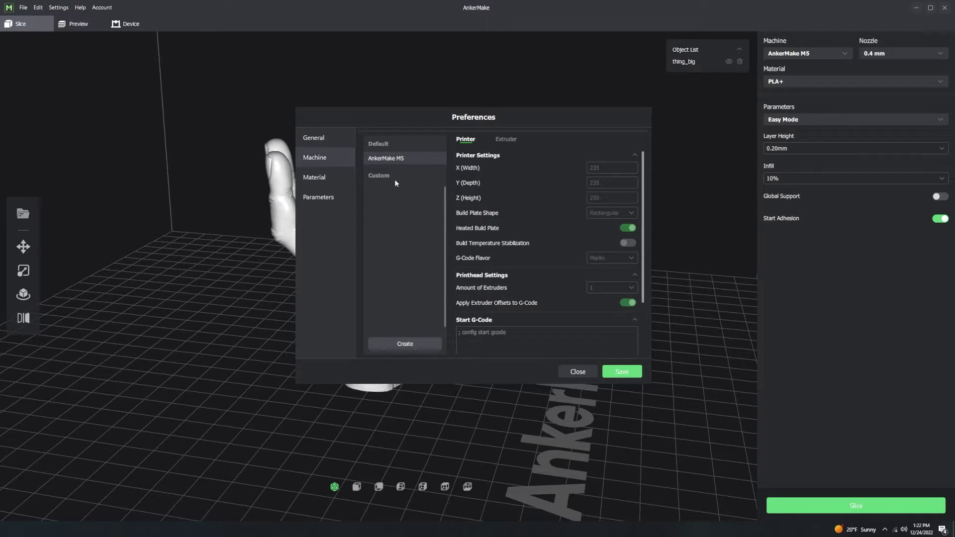
{"action": "left_click", "coordinate": [396, 343]}
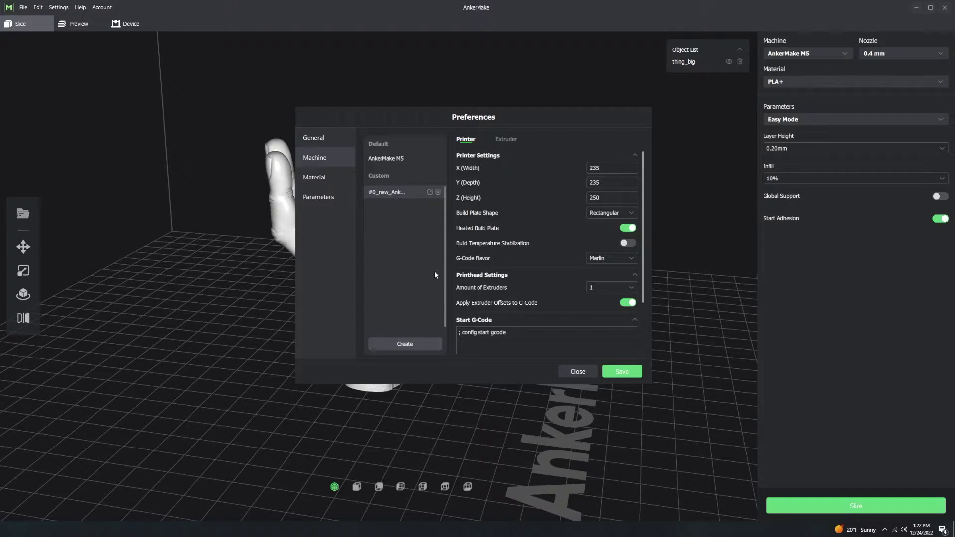
{"action": "left_click", "coordinate": [430, 192]}
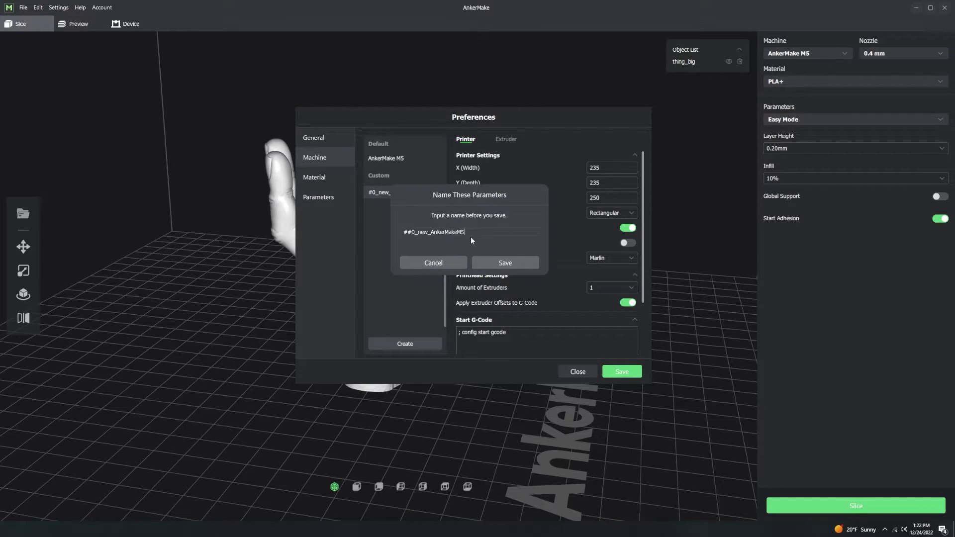
{"action": "left_click_drag", "start_coordinate": [470, 237], "coordinate": [362, 229]}
{"action": "type", "text": "Enm"}
{"action": "key", "text": "BackSpace"}
{"action": "type", "text": "der2"}
{"action": "key", "text": "BackSpace"}
{"action": "type", "text": "3"}
{"action": "left_click", "coordinate": [508, 262]}
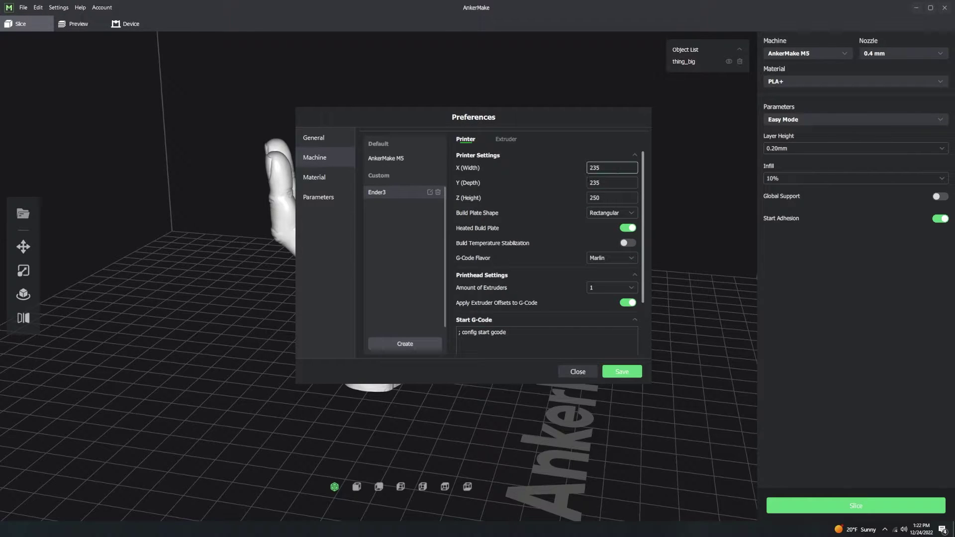
Review the Ender3 profile's build plate dimensions and its remaining printer settings.
{"action": "left_click", "coordinate": [611, 183]}
{"action": "scroll", "coordinate": [563, 269], "scroll_direction": "down", "scroll_amount": 2}
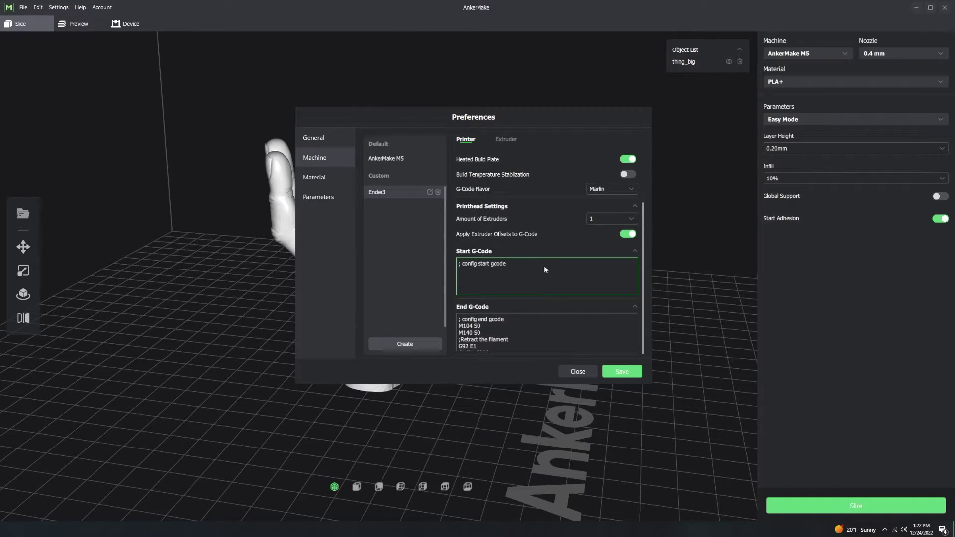
{"action": "scroll", "coordinate": [544, 265], "scroll_direction": "up", "scroll_amount": 2}
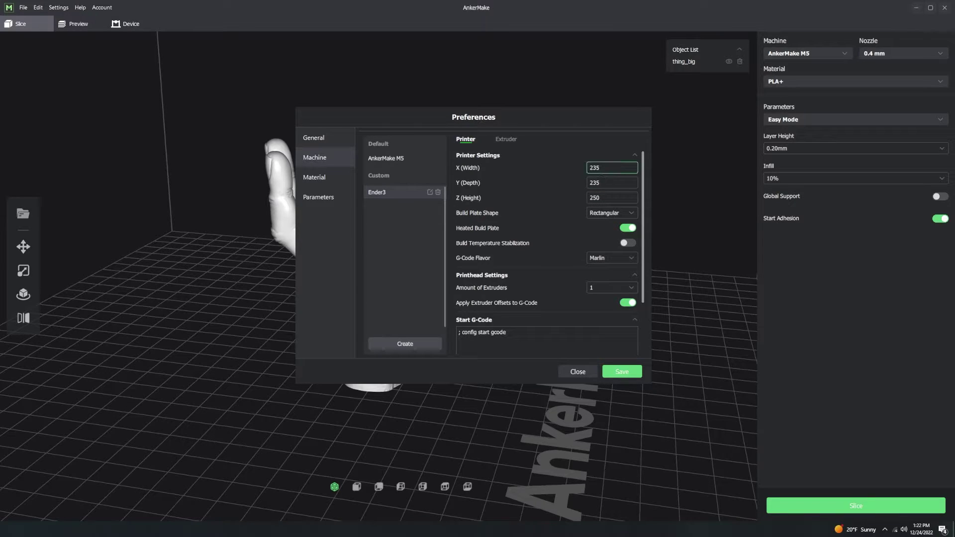
{"action": "left_click", "coordinate": [612, 183]}
{"action": "scroll", "coordinate": [567, 219], "scroll_direction": "down", "scroll_amount": 2}
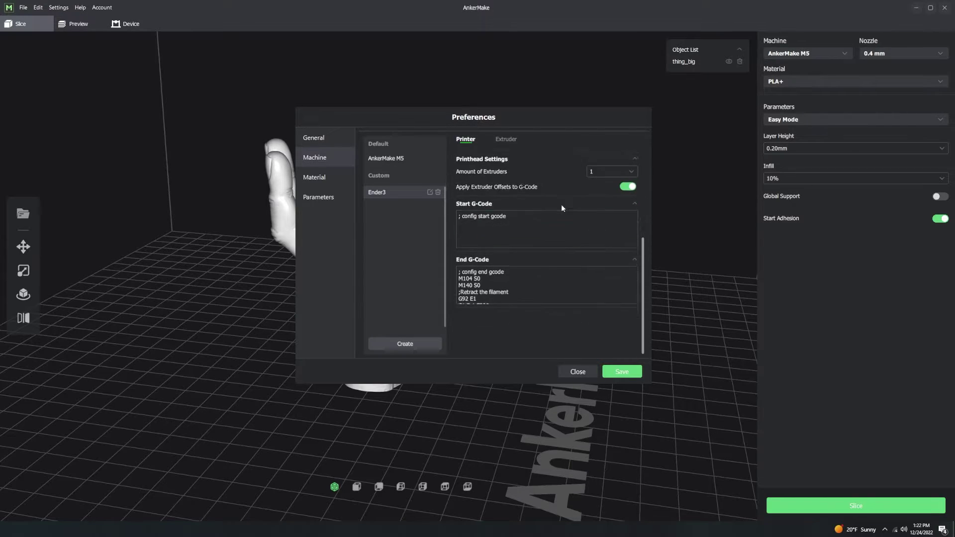
{"action": "scroll", "coordinate": [561, 204], "scroll_direction": "up", "scroll_amount": 1}
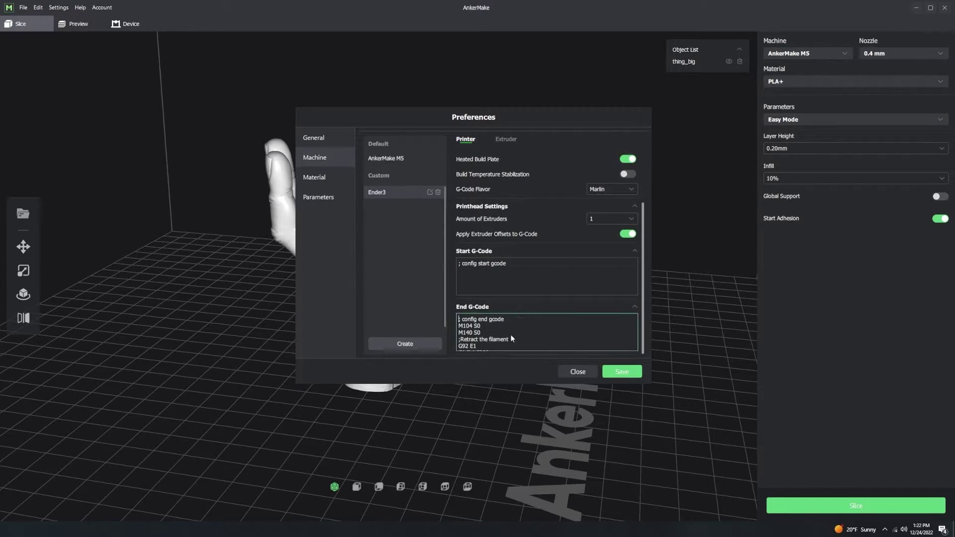
Examine the Ender3 printer's start and end G-code and the available options for the amount of extruders.
{"action": "left_click", "coordinate": [498, 275]}
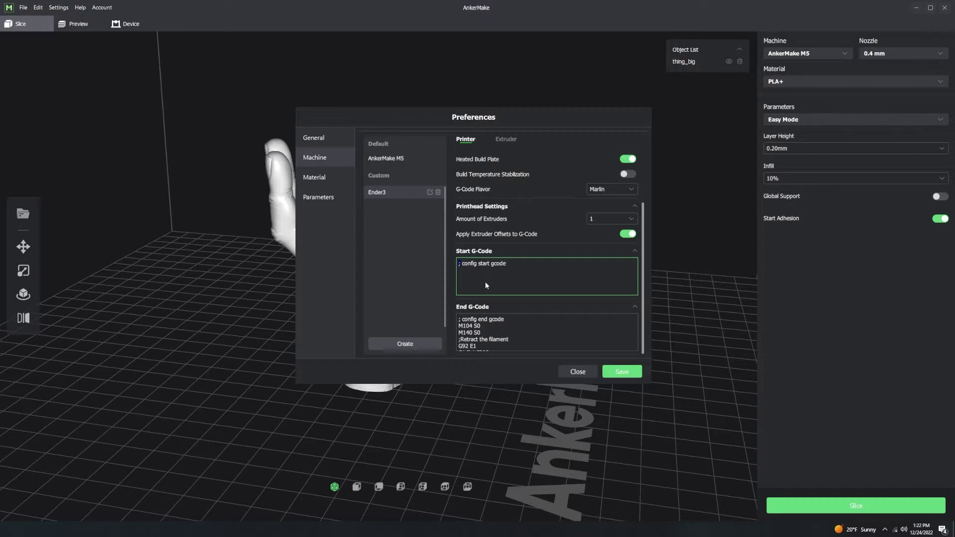
{"action": "left_click", "coordinate": [484, 327]}
{"action": "scroll", "coordinate": [487, 326], "scroll_direction": "down", "scroll_amount": 2}
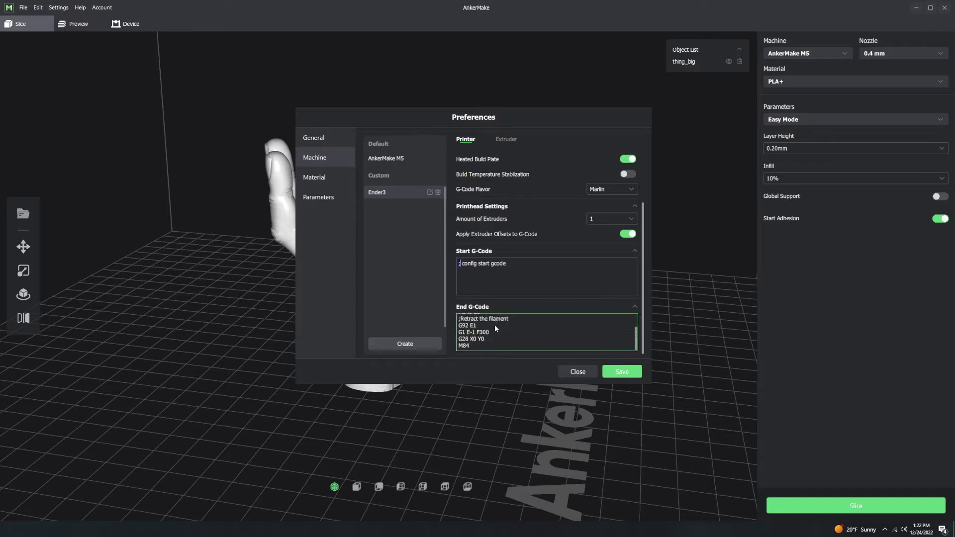
{"action": "scroll", "coordinate": [494, 325], "scroll_direction": "up", "scroll_amount": 2}
{"action": "left_click", "coordinate": [481, 290]}
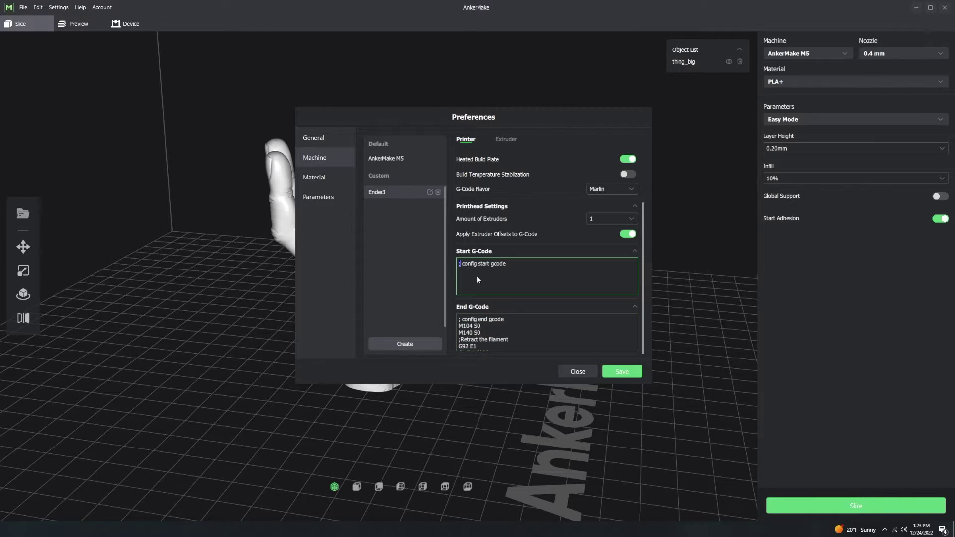
{"action": "left_click", "coordinate": [497, 327]}
{"action": "left_click", "coordinate": [508, 276]}
{"action": "left_click", "coordinate": [515, 328]}
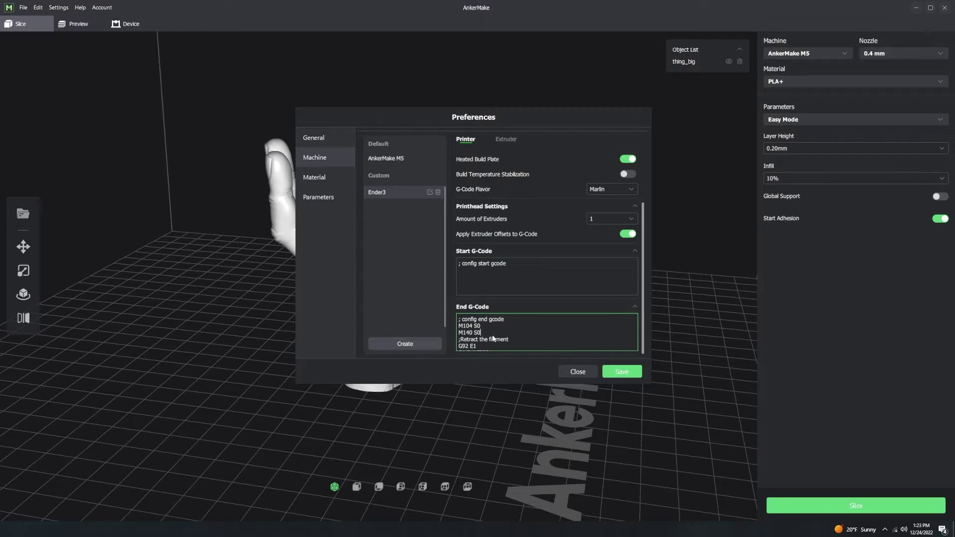
{"action": "left_click", "coordinate": [496, 339]}
{"action": "key", "text": "shift+Home"}
{"action": "left_click", "coordinate": [509, 339]}
{"action": "scroll", "coordinate": [474, 341], "scroll_direction": "down", "scroll_amount": 1}
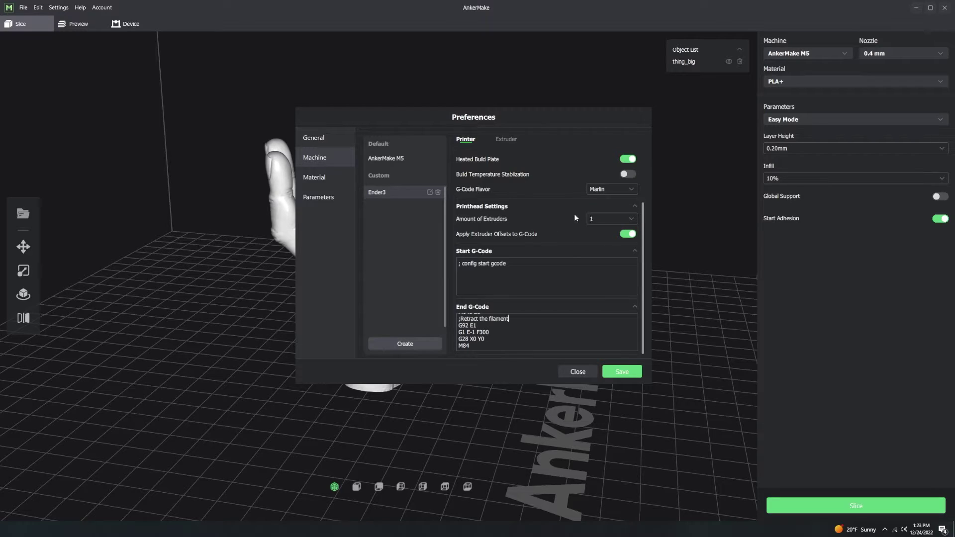
{"action": "left_click", "coordinate": [612, 223]}
{"action": "left_click", "coordinate": [588, 220]}
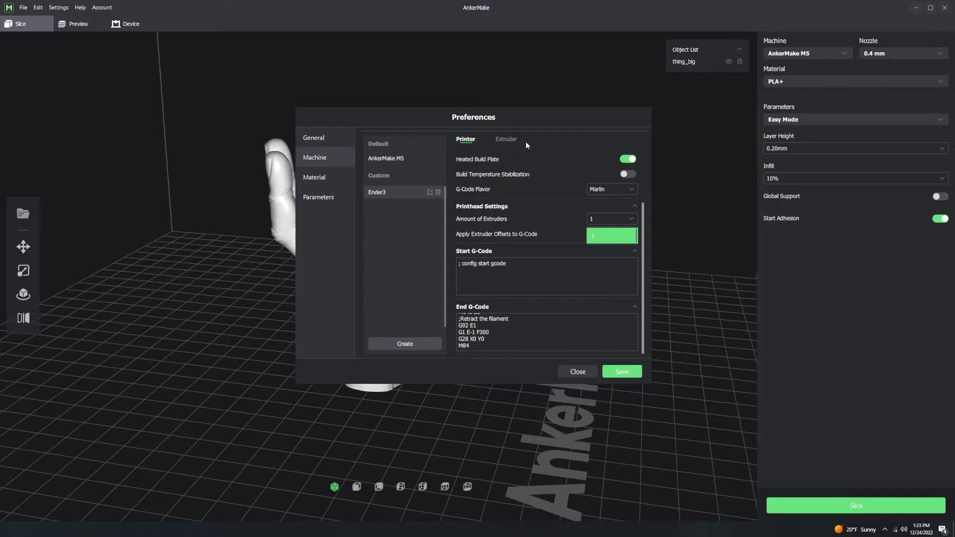
Review the Ender3 extruder's nozzle settings and start and end G-code fields, and save the machine preferences.
{"action": "left_click", "coordinate": [508, 139]}
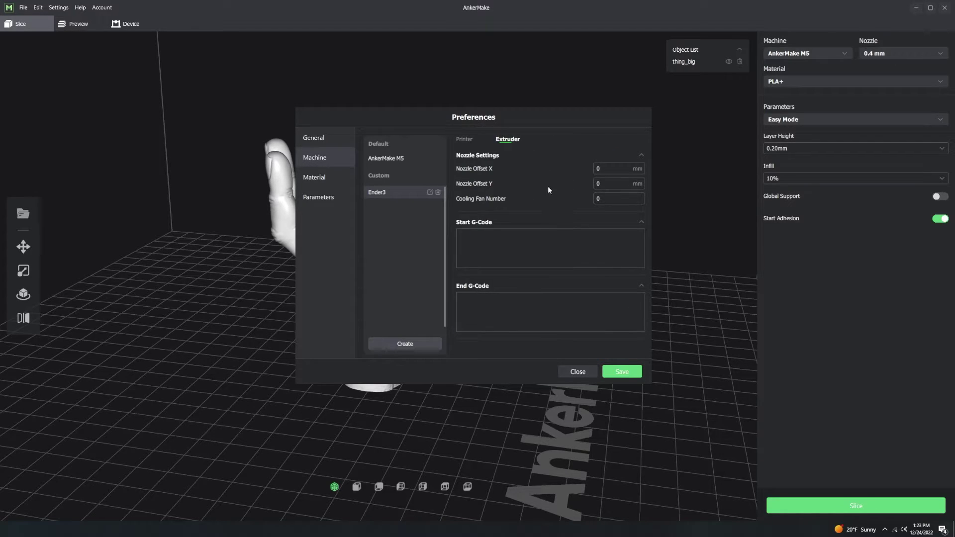
{"action": "left_click", "coordinate": [481, 308]}
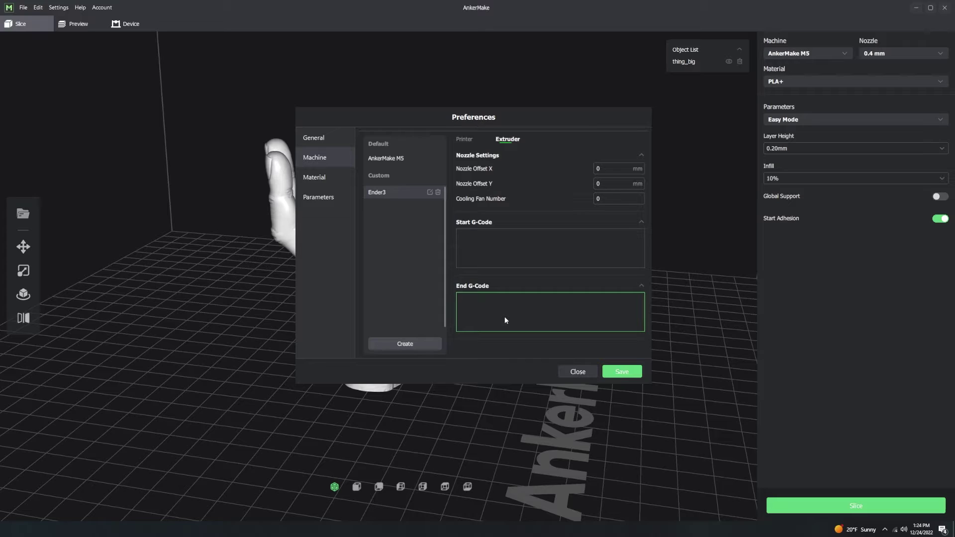
{"action": "left_click", "coordinate": [512, 328]}
{"action": "left_click", "coordinate": [529, 258]}
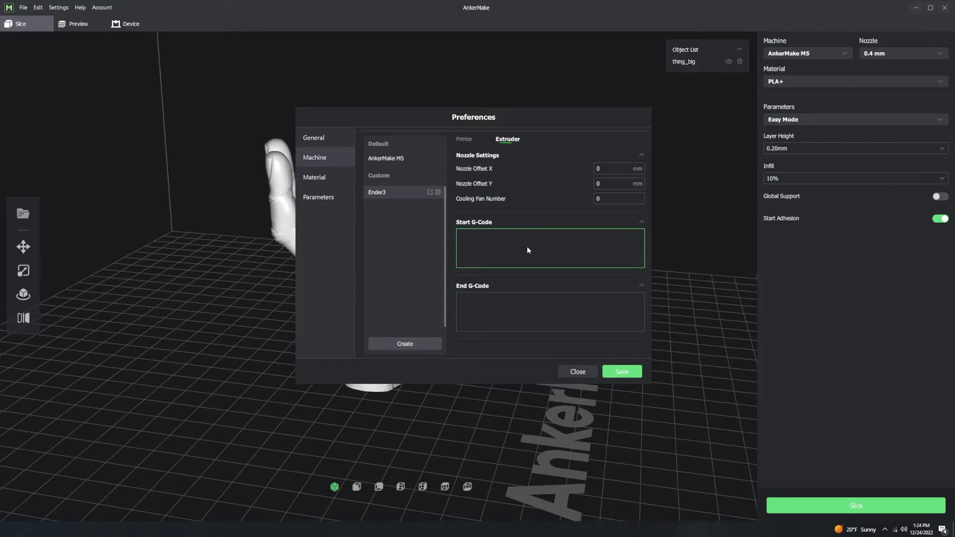
{"action": "left_click", "coordinate": [514, 304]}
{"action": "left_click", "coordinate": [496, 303]}
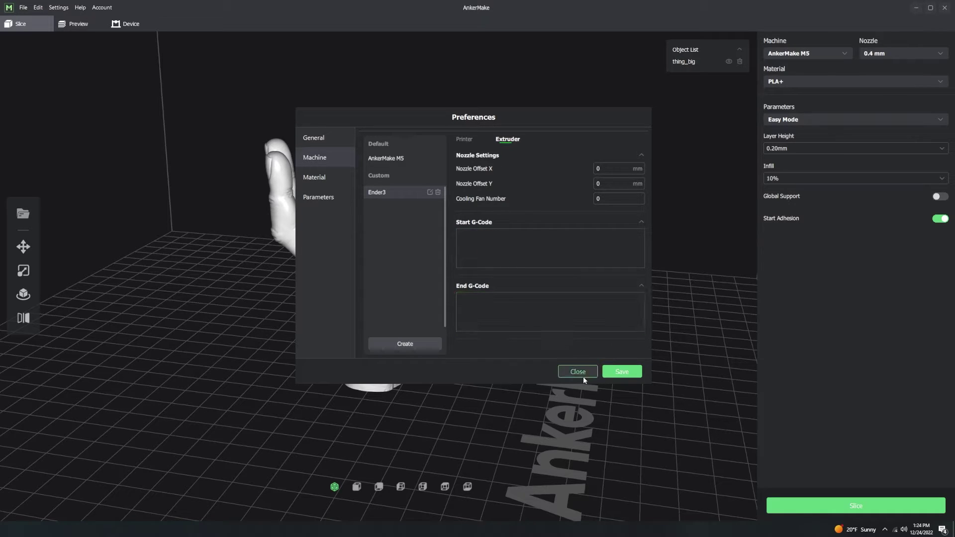
{"action": "left_click", "coordinate": [625, 373]}
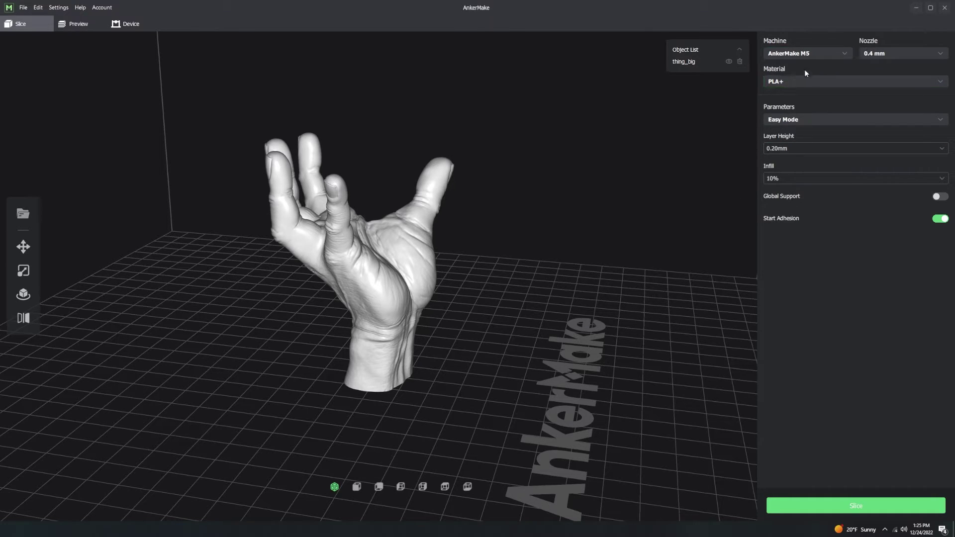
Set the print material to ABS and switch the parameters to Expert Mode.
{"action": "left_click", "coordinate": [811, 81]}
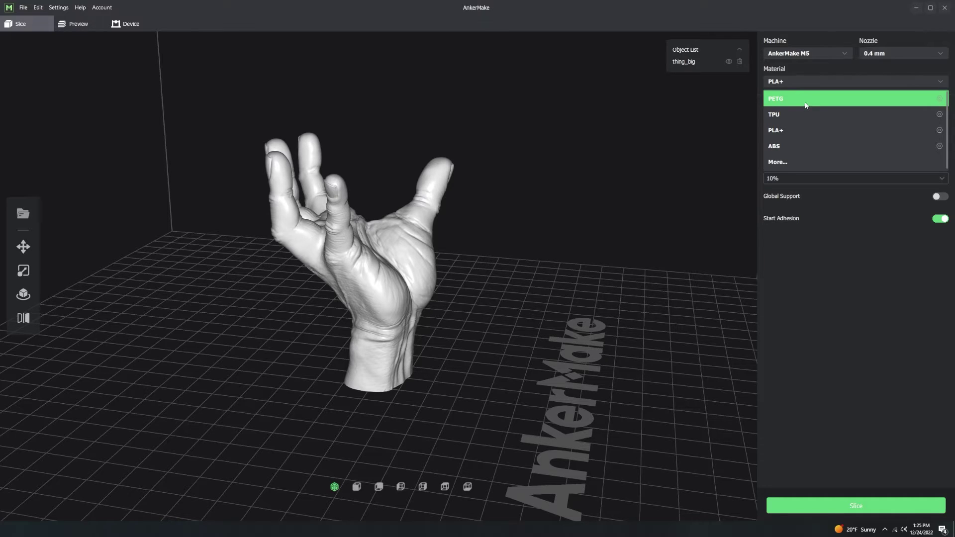
{"action": "left_click", "coordinate": [817, 151]}
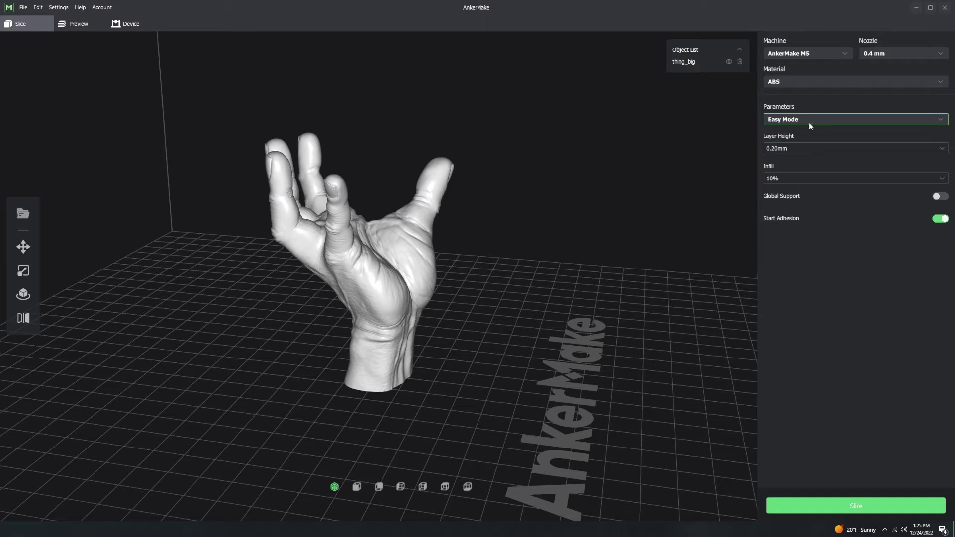
{"action": "left_click", "coordinate": [809, 122]}
{"action": "left_click", "coordinate": [807, 151]}
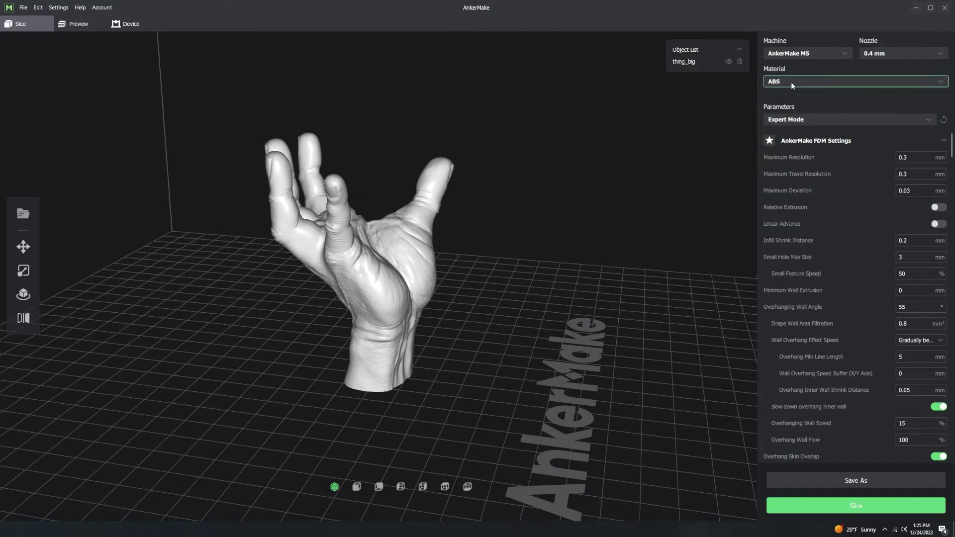
Switch the print material to PETG and TPU in turn, ending with PLA+.
{"action": "left_click", "coordinate": [791, 83]}
{"action": "left_click", "coordinate": [798, 107]}
{"action": "left_click", "coordinate": [788, 86]}
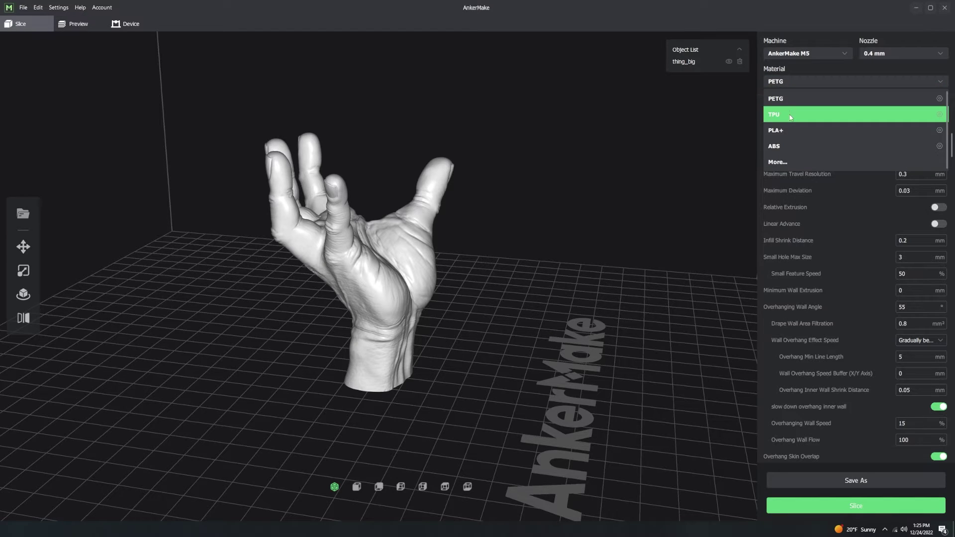
{"action": "left_click", "coordinate": [789, 114]}
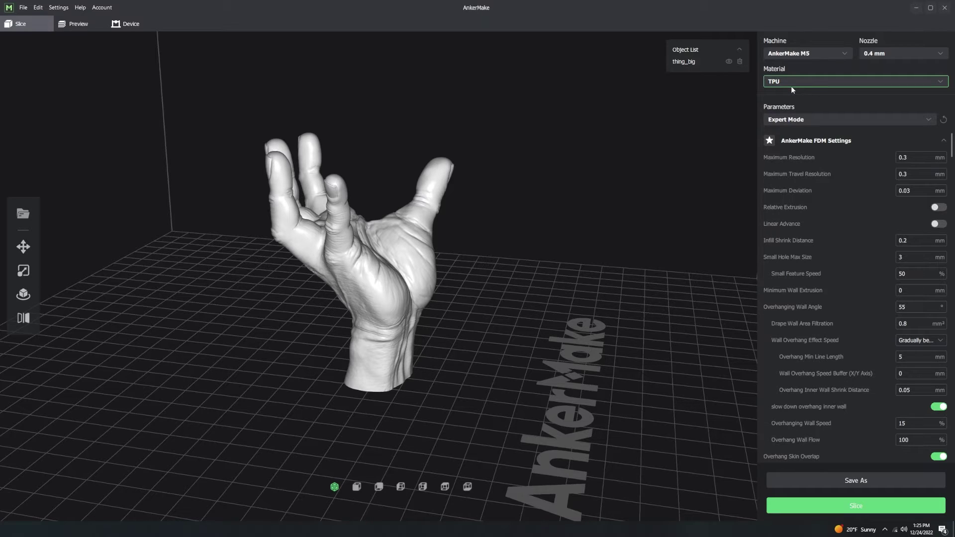
{"action": "left_click", "coordinate": [791, 86]}
{"action": "left_click", "coordinate": [784, 127]}
Look through the Expert Mode parameter groups for the PLA+ material.
{"action": "scroll", "coordinate": [794, 231], "scroll_direction": "down", "scroll_amount": 20}
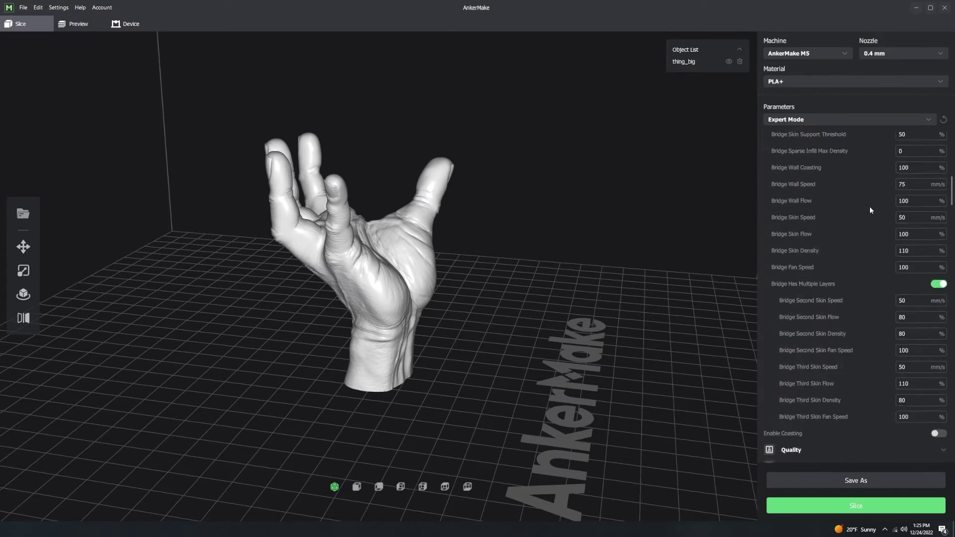
{"action": "scroll", "coordinate": [825, 251], "scroll_direction": "up", "scroll_amount": 10}
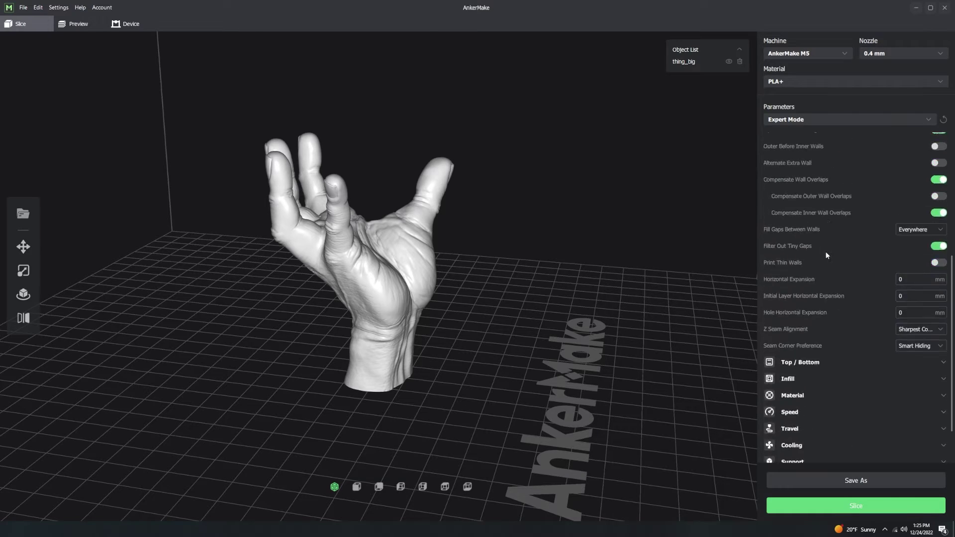
{"action": "scroll", "coordinate": [837, 282], "scroll_direction": "up", "scroll_amount": 3}
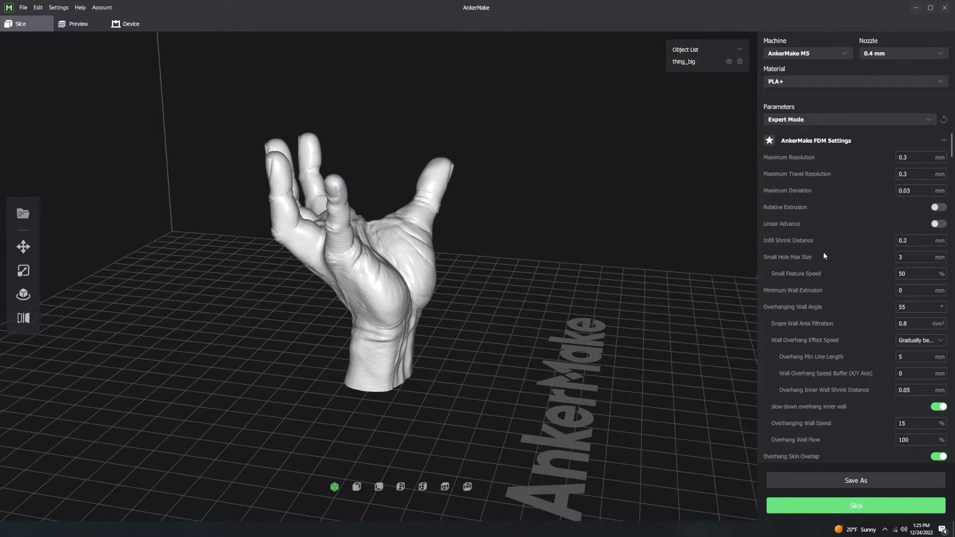
{"action": "mouse_move", "coordinate": [824, 253]}
Create a custom material based on PLA+ in the preferences and name it PL+Matte.
{"action": "left_click", "coordinate": [792, 80]}
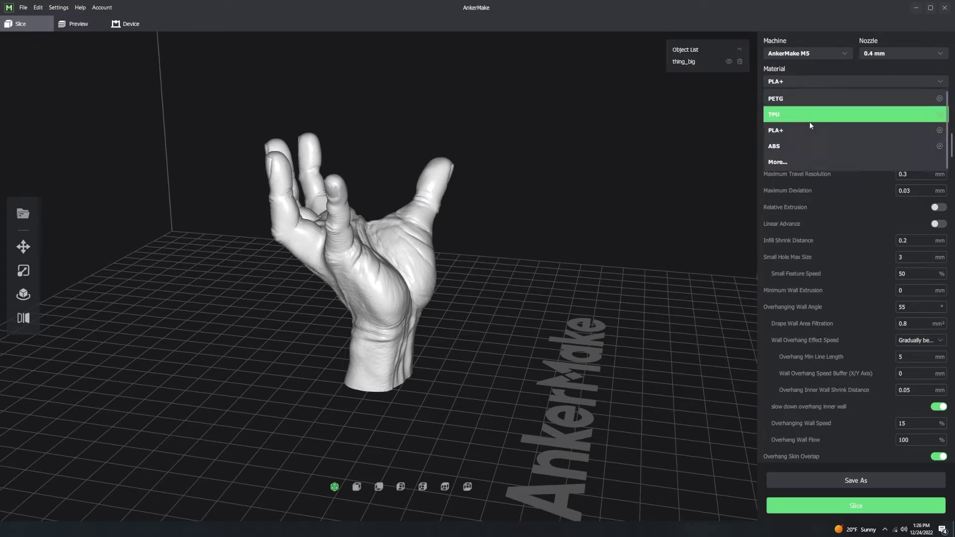
{"action": "left_click", "coordinate": [816, 160]}
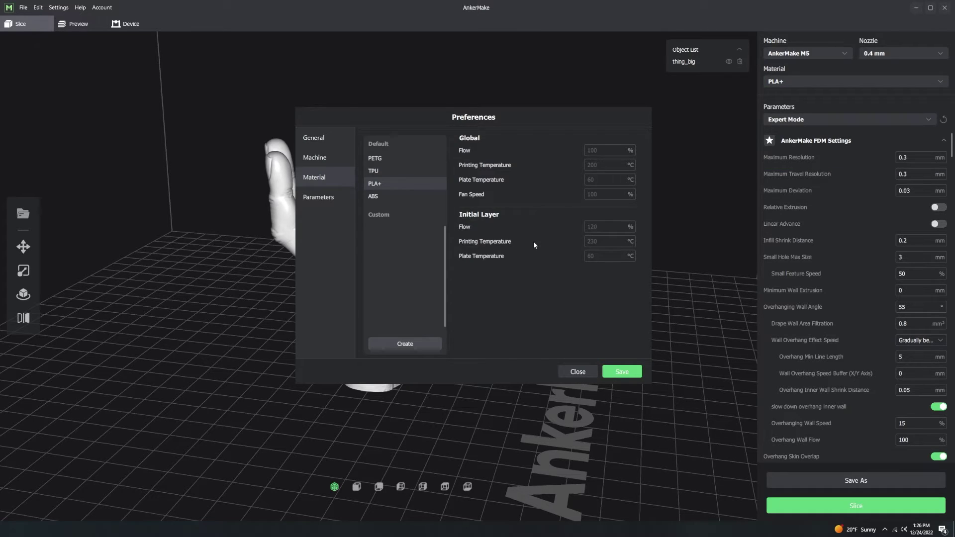
{"action": "left_click", "coordinate": [405, 343]}
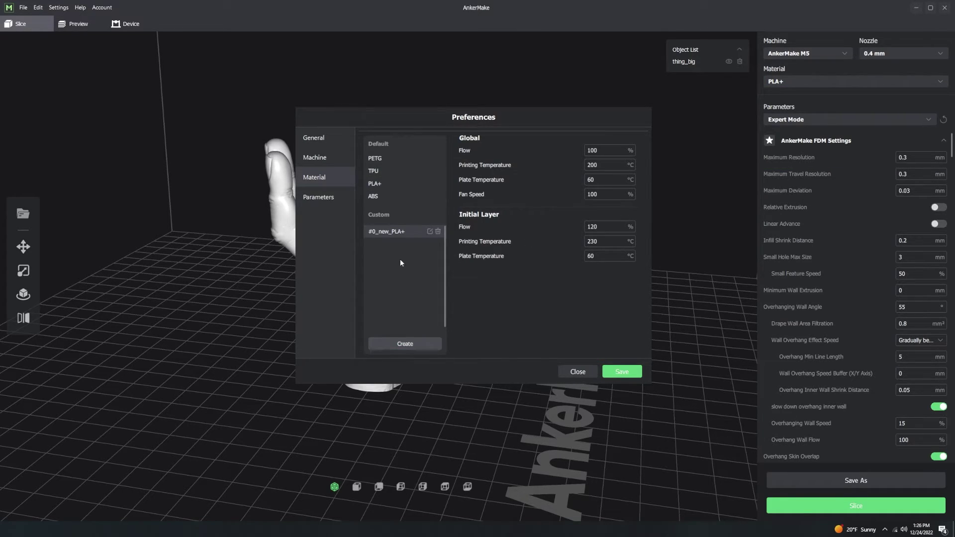
{"action": "left_click", "coordinate": [432, 232]}
{"action": "left_click_drag", "start_coordinate": [456, 229], "coordinate": [401, 232]}
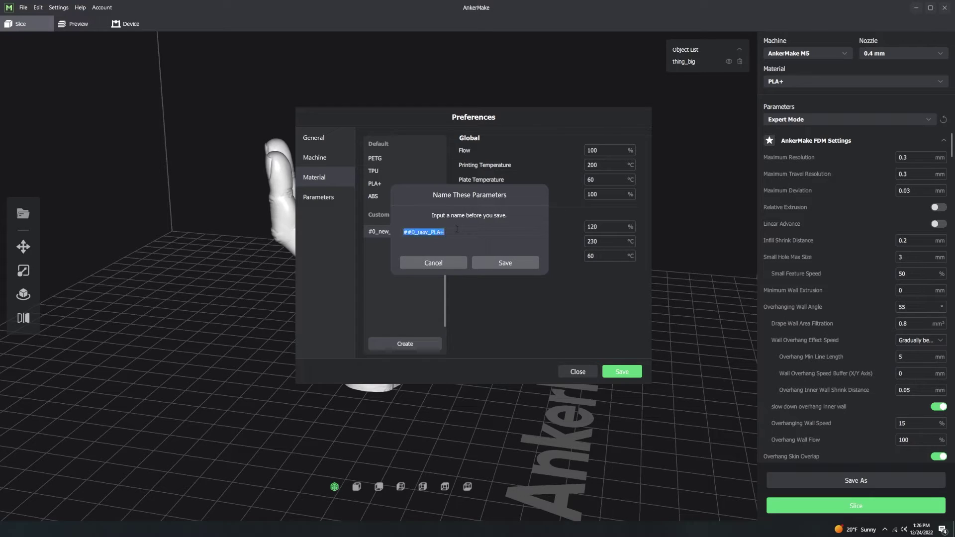
{"action": "type", "text": "PLA_"}
{"action": "key", "text": "BackSpace"}
{"action": "key", "text": "BackSpace"}
{"action": "type", "text": "+Matte"}
{"action": "left_click", "coordinate": [531, 262]}
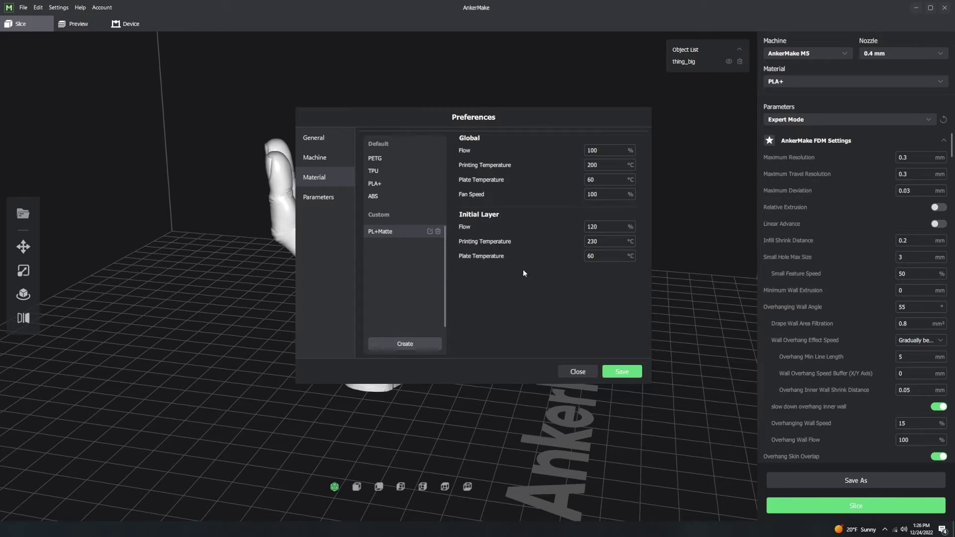
Create a second custom material from PL+Matte and name it PLA+Chrome.
{"action": "left_click", "coordinate": [388, 345]}
{"action": "left_click", "coordinate": [430, 232]}
{"action": "key", "text": "shift+Home"}
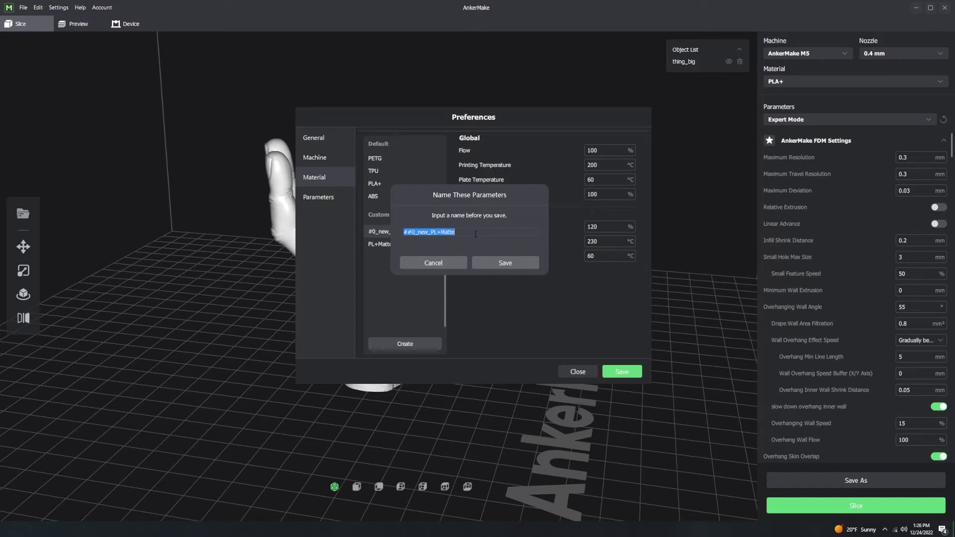
{"action": "type", "text": "PLA+Chrome"}
{"action": "left_click", "coordinate": [490, 262]}
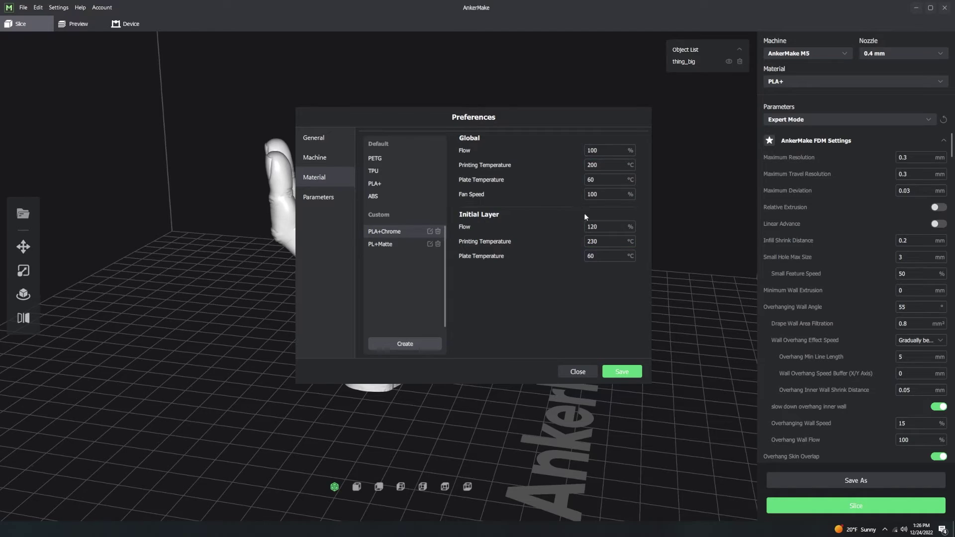
{"action": "left_click", "coordinate": [599, 164]}
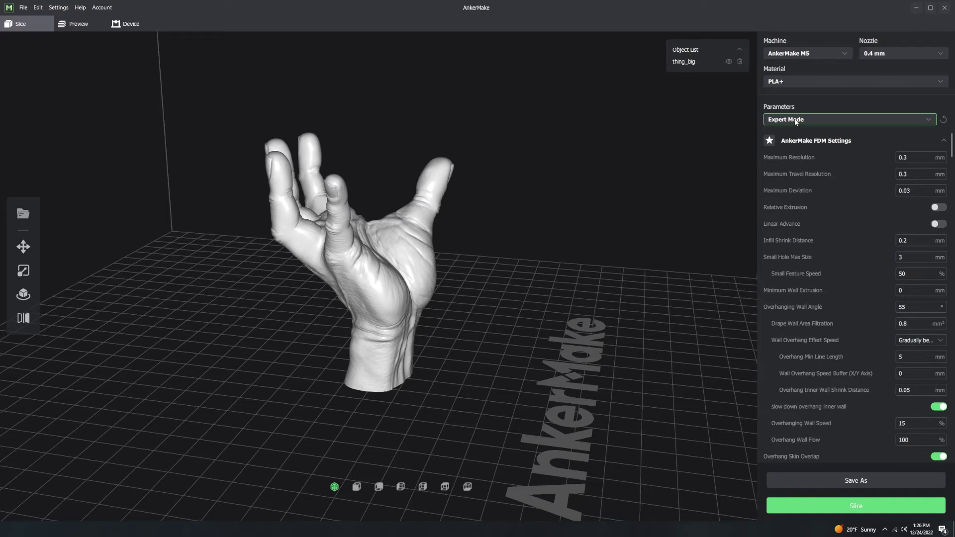
Create a custom parameter profile from Expert Mode with the Ender3 machine and the PL+Matte material.
{"action": "left_click", "coordinate": [795, 122]}
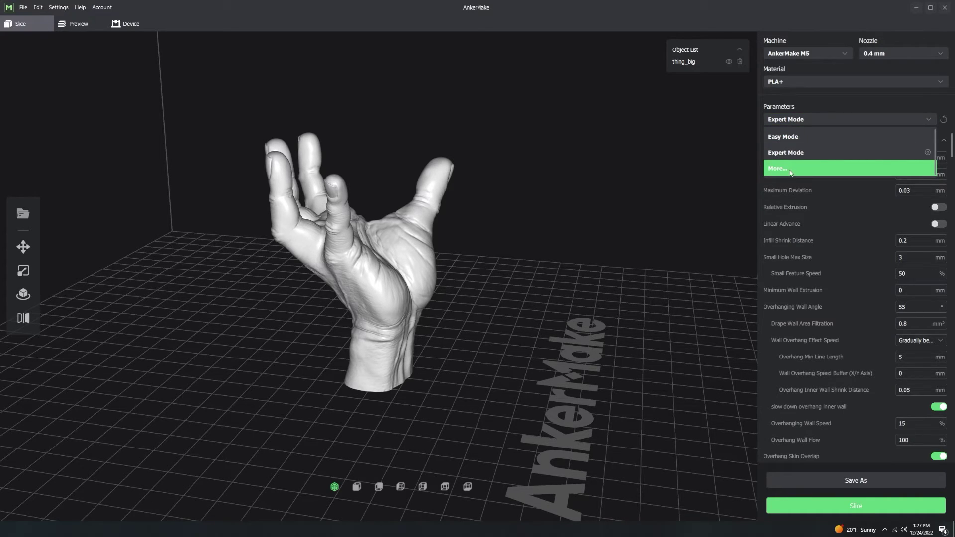
{"action": "left_click", "coordinate": [791, 172]}
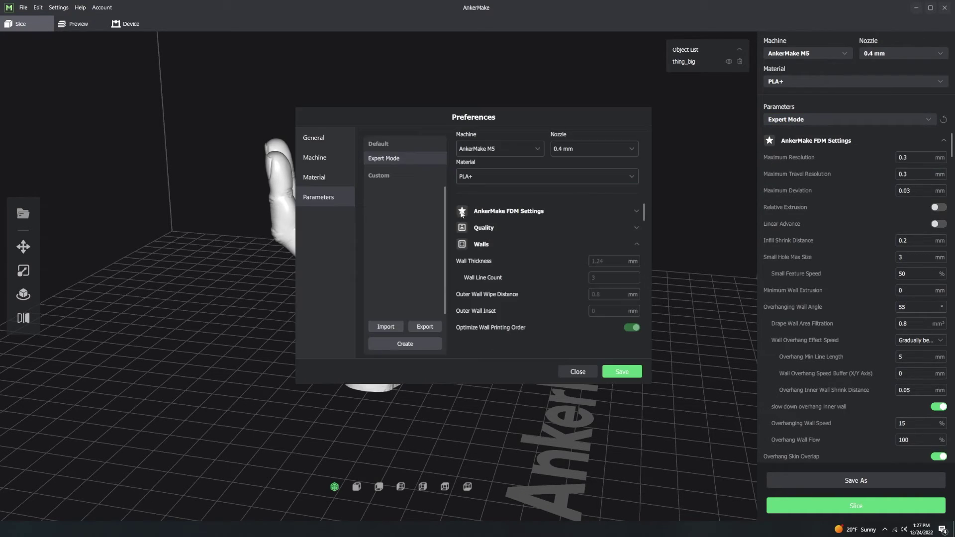
{"action": "left_click", "coordinate": [316, 158]}
{"action": "left_click", "coordinate": [318, 199]}
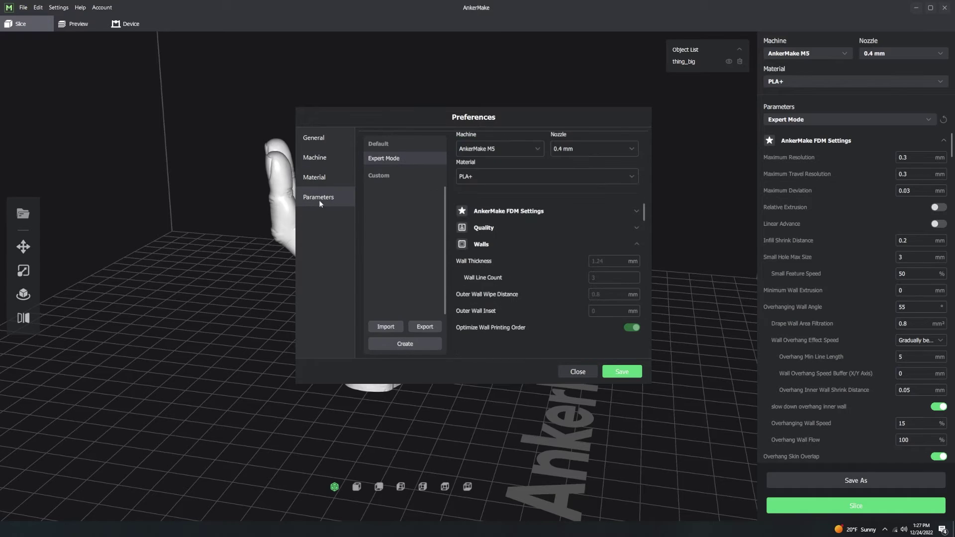
{"action": "left_click", "coordinate": [398, 346]}
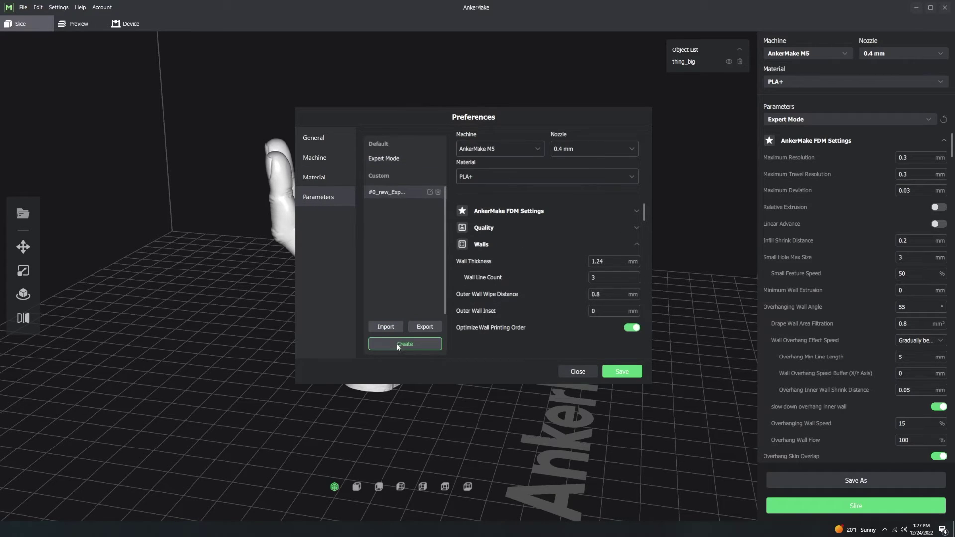
{"action": "left_click", "coordinate": [482, 150]}
{"action": "left_click", "coordinate": [498, 167]}
{"action": "left_click", "coordinate": [573, 170]}
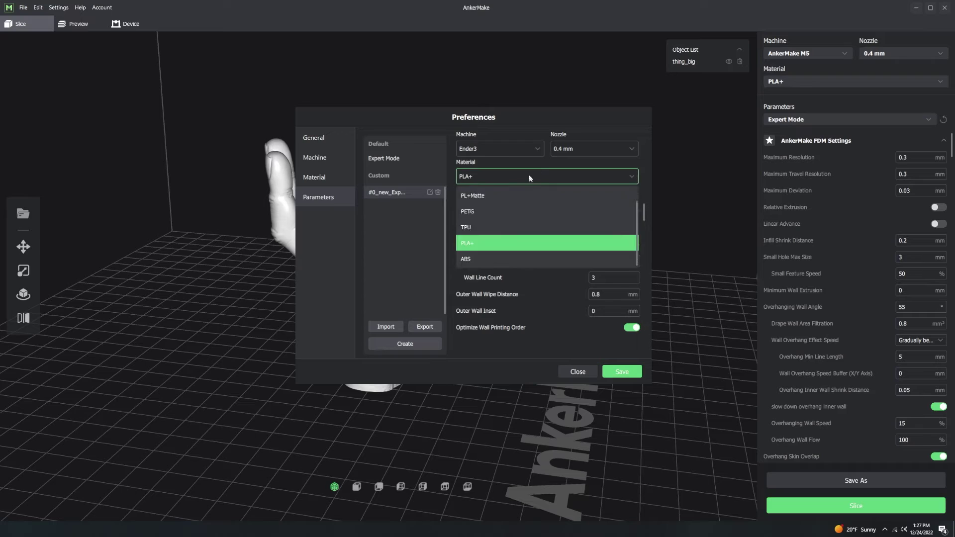
{"action": "left_click", "coordinate": [604, 248]}
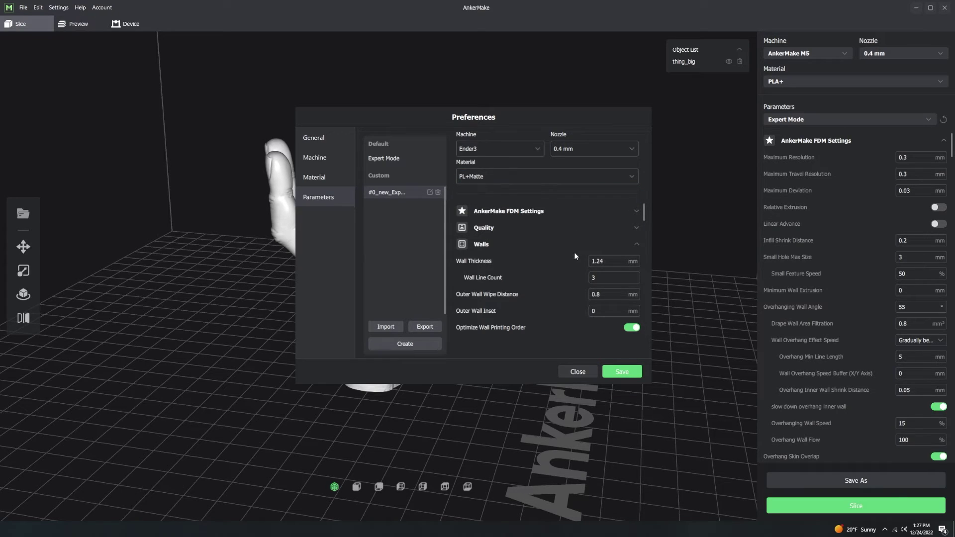
Rename the new custom parameter profile to Num1.
{"action": "left_click", "coordinate": [430, 192]}
{"action": "triple_click", "coordinate": [458, 236]}
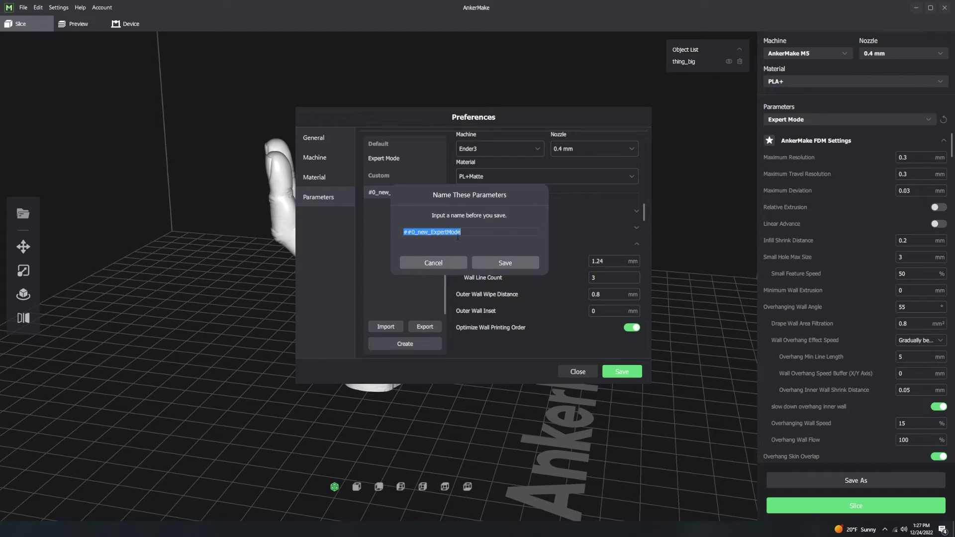
{"action": "type", "text": "Num1"}
{"action": "left_click", "coordinate": [483, 265]}
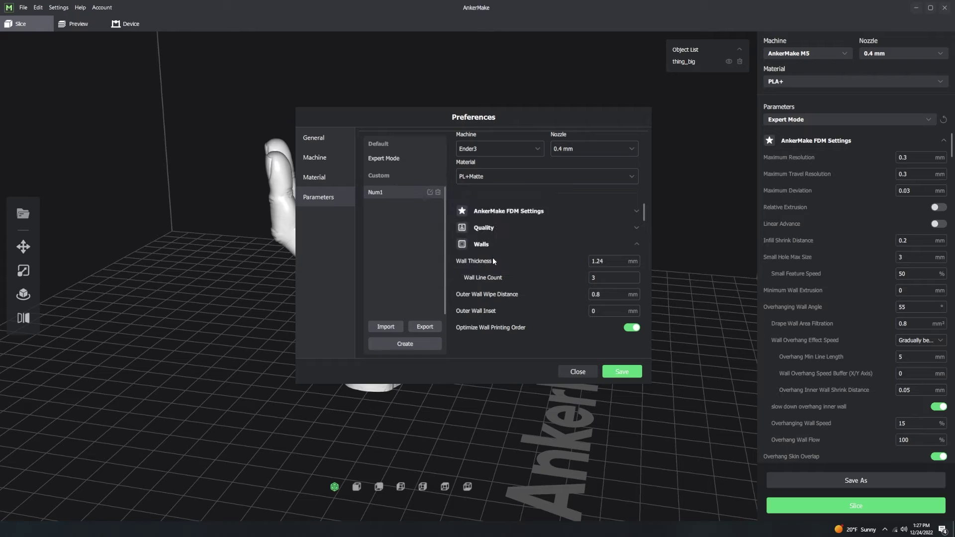
Create another custom parameter profile from Num1 and name it Num2.
{"action": "left_click", "coordinate": [414, 347]}
{"action": "left_click", "coordinate": [431, 194]}
{"action": "triple_click", "coordinate": [432, 233]}
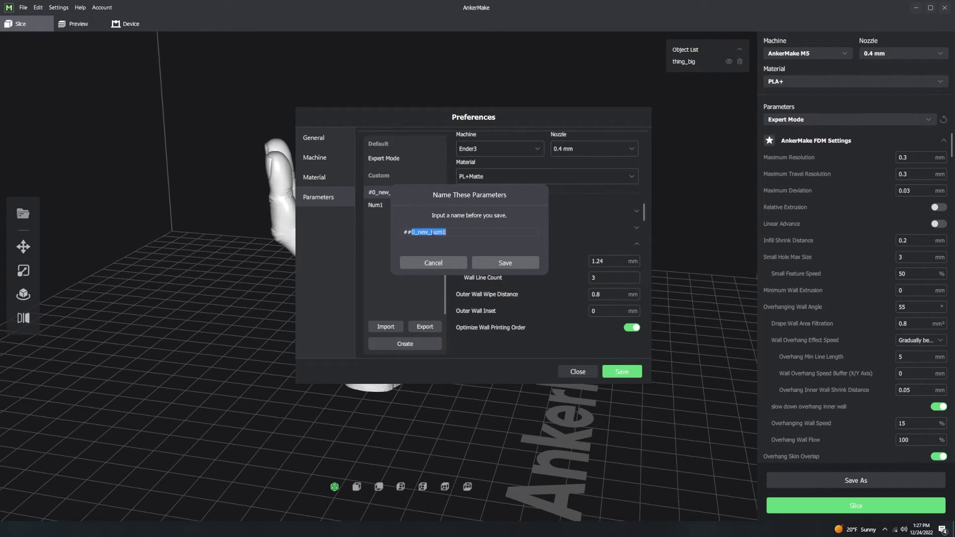
{"action": "key", "text": "BackSpace"}
{"action": "type", "text": "Num2"}
{"action": "left_click", "coordinate": [489, 257]}
Set the Num2 profile's material to PLA+Chrome and save the preferences.
{"action": "left_click", "coordinate": [515, 175]}
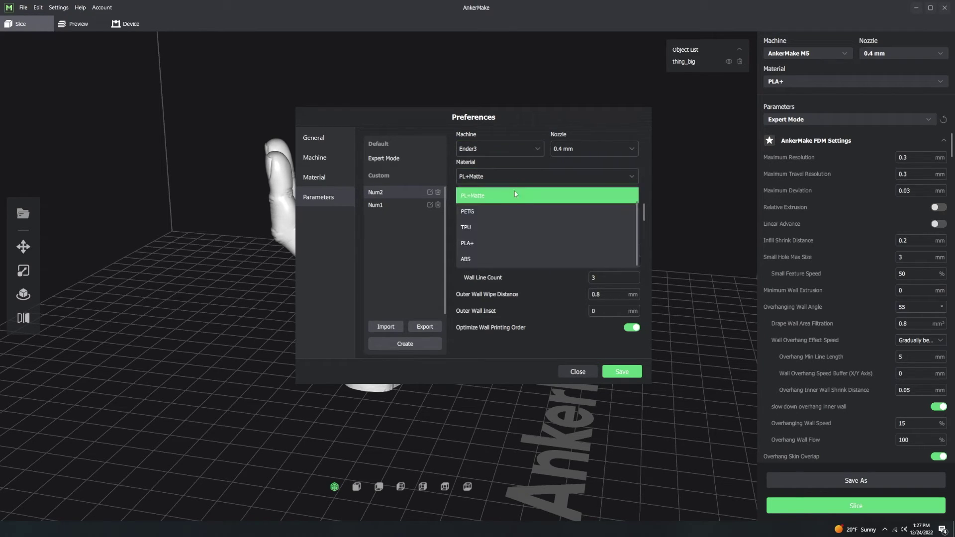
{"action": "scroll", "coordinate": [507, 247], "scroll_direction": "up", "scroll_amount": 1}
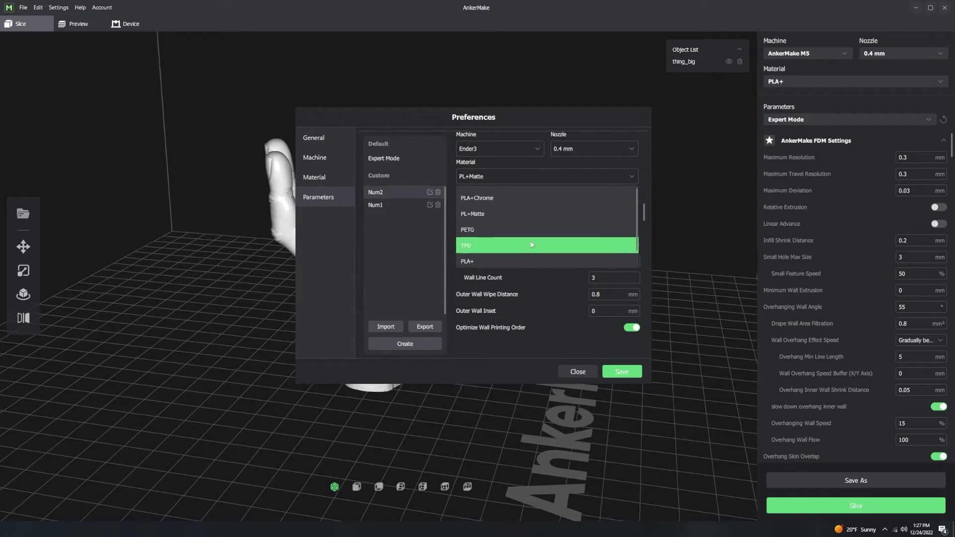
{"action": "left_click", "coordinate": [501, 202]}
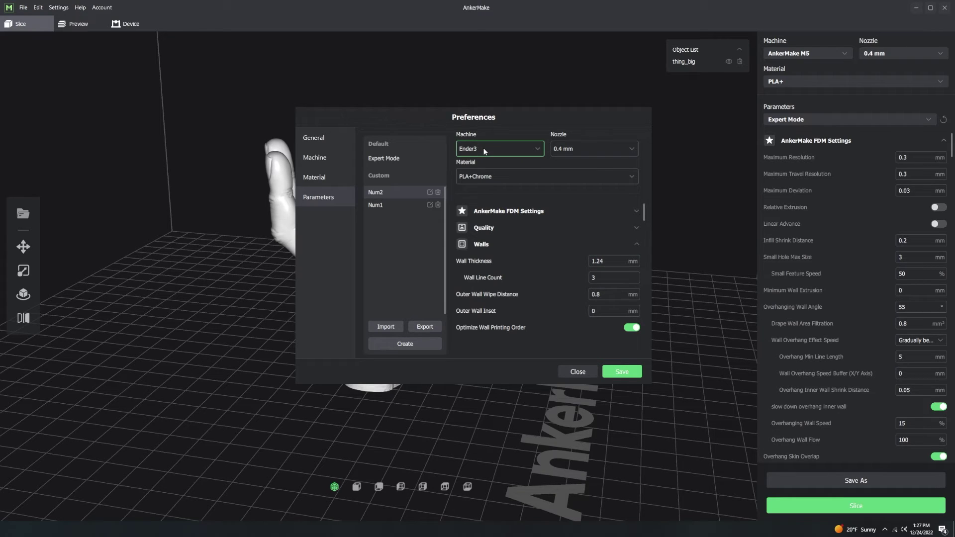
{"action": "left_click", "coordinate": [623, 375]}
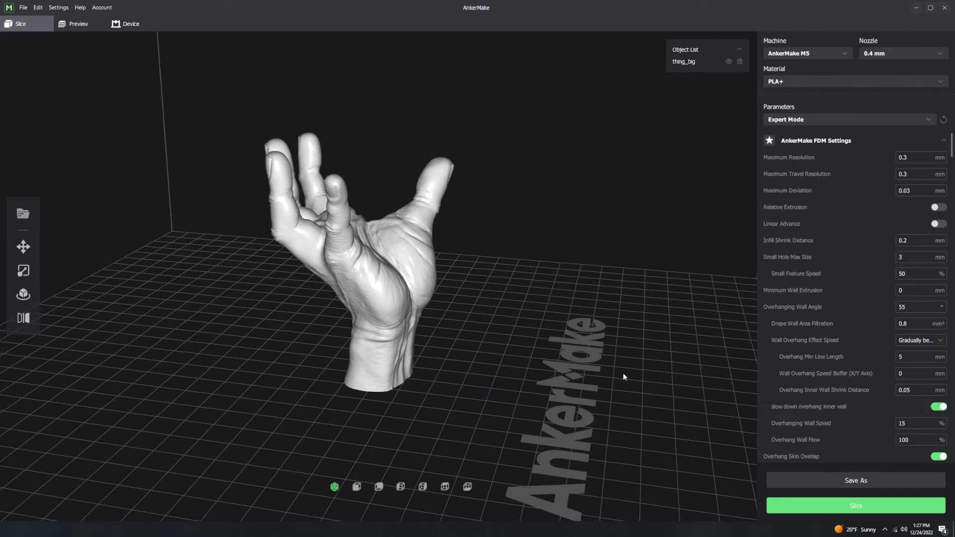
Try the PL+Matte and PETG materials with the Expert Mode parameters.
{"action": "left_click", "coordinate": [805, 81]}
{"action": "left_click", "coordinate": [806, 96]}
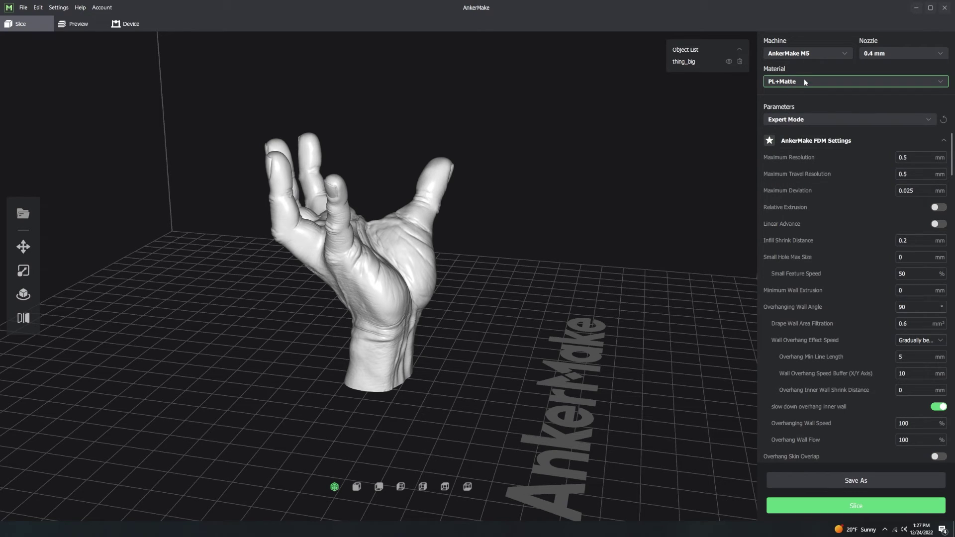
{"action": "left_click", "coordinate": [804, 79]}
{"action": "left_click", "coordinate": [798, 115]}
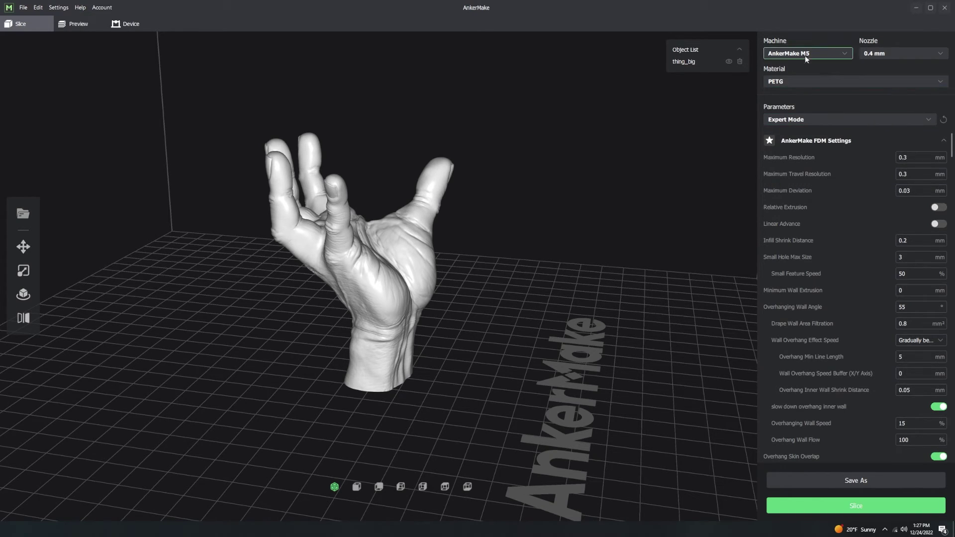
Apply the Num2 parameter profile to the print and review its wall settings in the parameter preferences.
{"action": "left_click", "coordinate": [796, 124]}
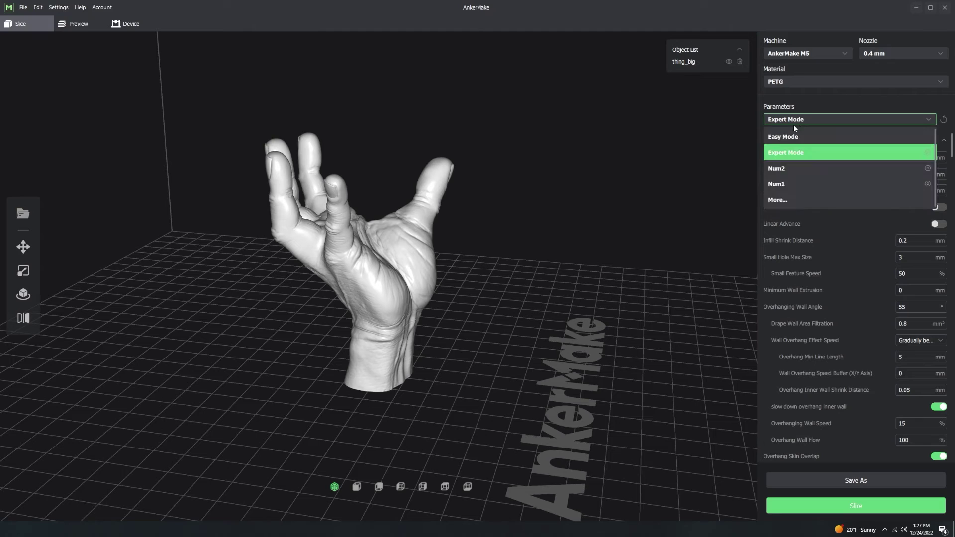
{"action": "left_click", "coordinate": [818, 175]}
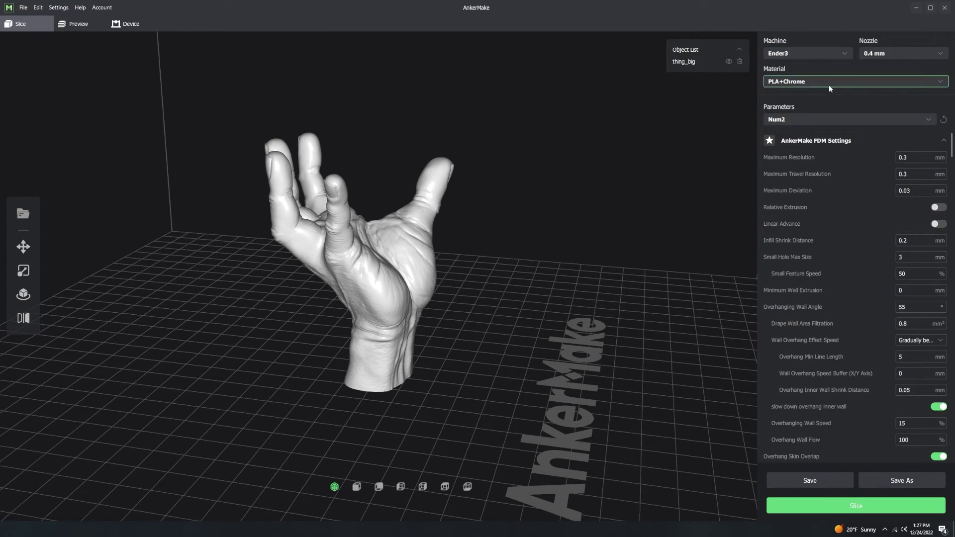
{"action": "left_click", "coordinate": [827, 120]}
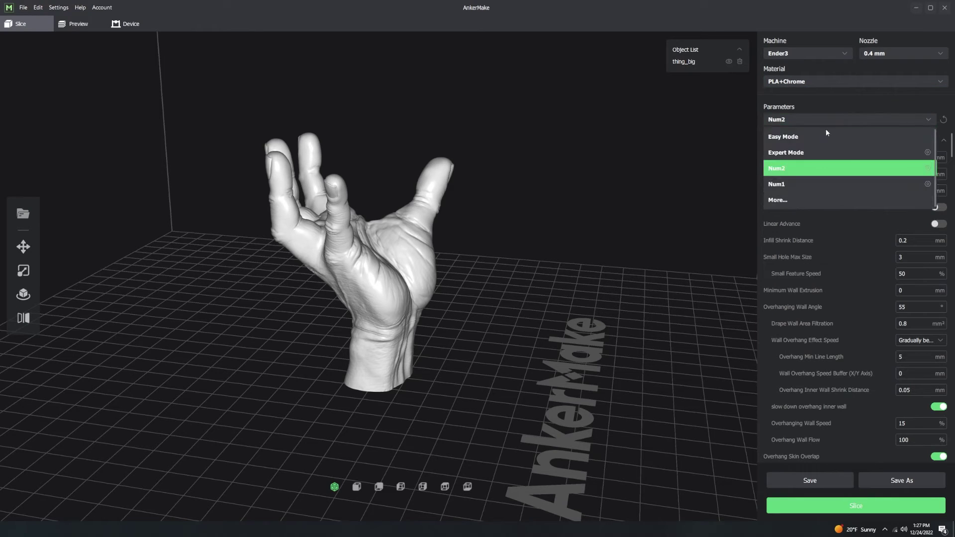
{"action": "left_click", "coordinate": [817, 202]}
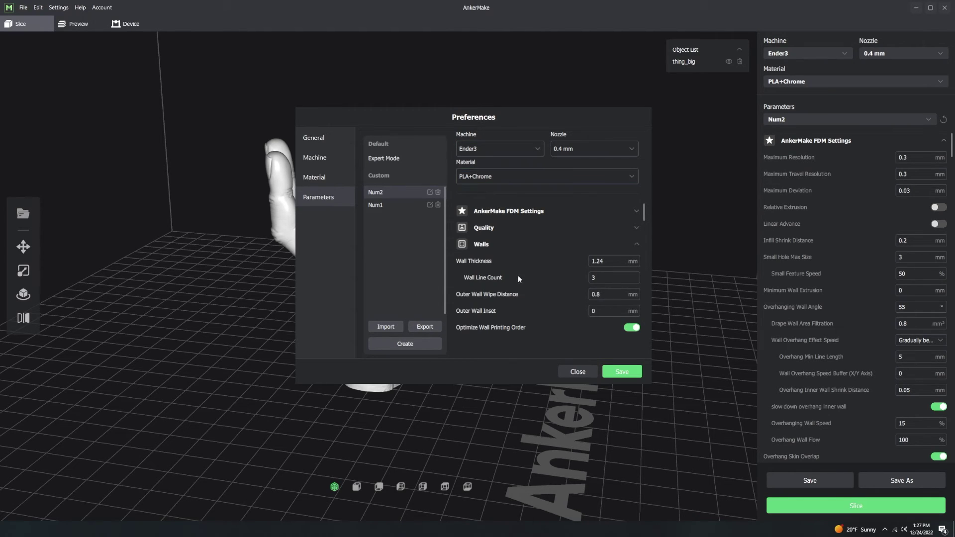
{"action": "scroll", "coordinate": [525, 286], "scroll_direction": "down", "scroll_amount": 1}
{"action": "scroll", "coordinate": [524, 277], "scroll_direction": "down", "scroll_amount": 6}
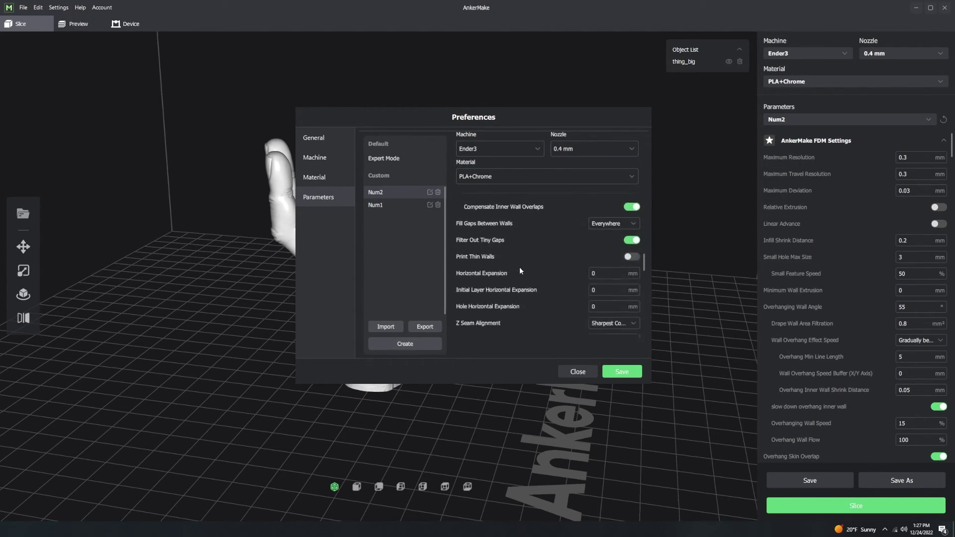
{"action": "scroll", "coordinate": [539, 272], "scroll_direction": "up", "scroll_amount": 10}
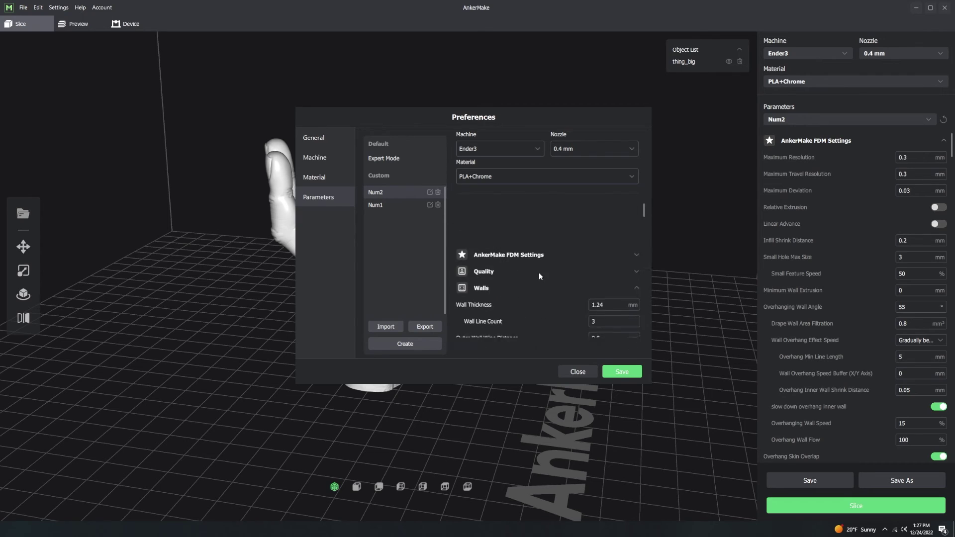
{"action": "left_click", "coordinate": [613, 211]}
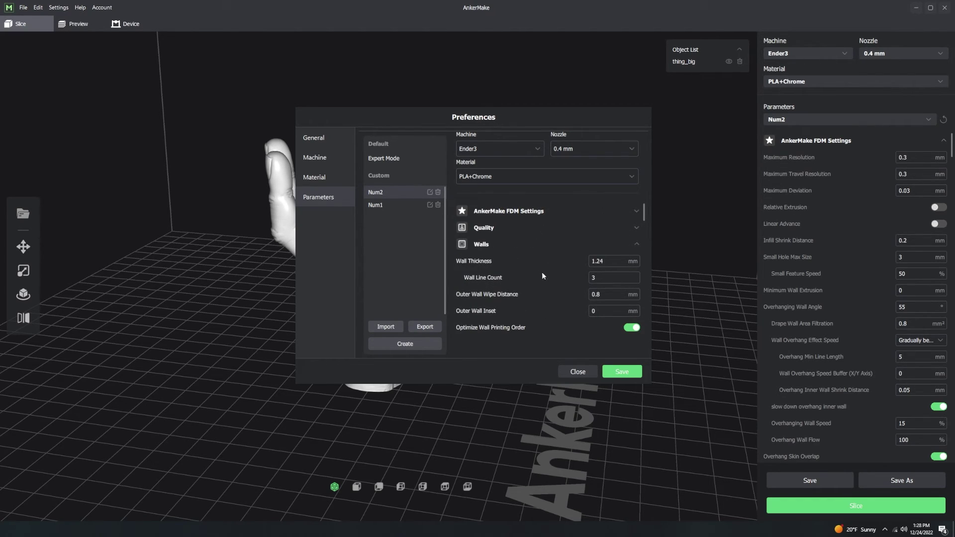
Set the Num2 profile's printing temperature to 210 °C in its material settings and save the preferences.
{"action": "scroll", "coordinate": [542, 272], "scroll_direction": "down", "scroll_amount": 1}
{"action": "scroll", "coordinate": [550, 250], "scroll_direction": "up", "scroll_amount": 1}
{"action": "left_click", "coordinate": [637, 243]}
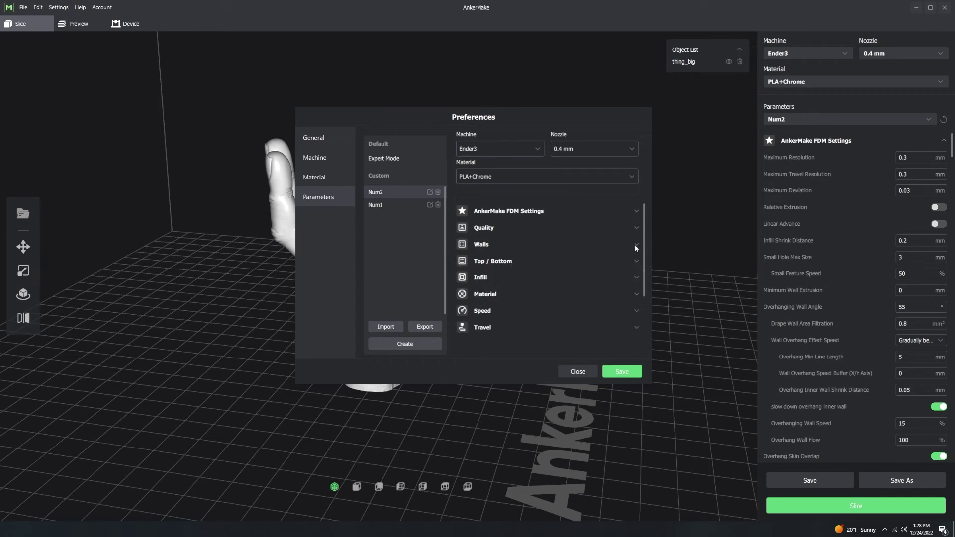
{"action": "left_click", "coordinate": [635, 294]}
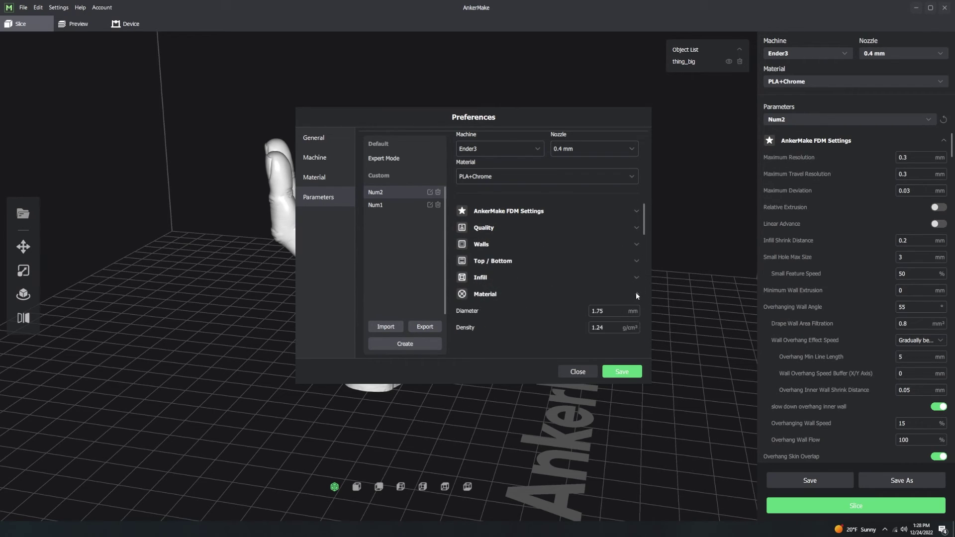
{"action": "scroll", "coordinate": [572, 268], "scroll_direction": "down", "scroll_amount": 5}
{"action": "scroll", "coordinate": [575, 276], "scroll_direction": "up", "scroll_amount": 3}
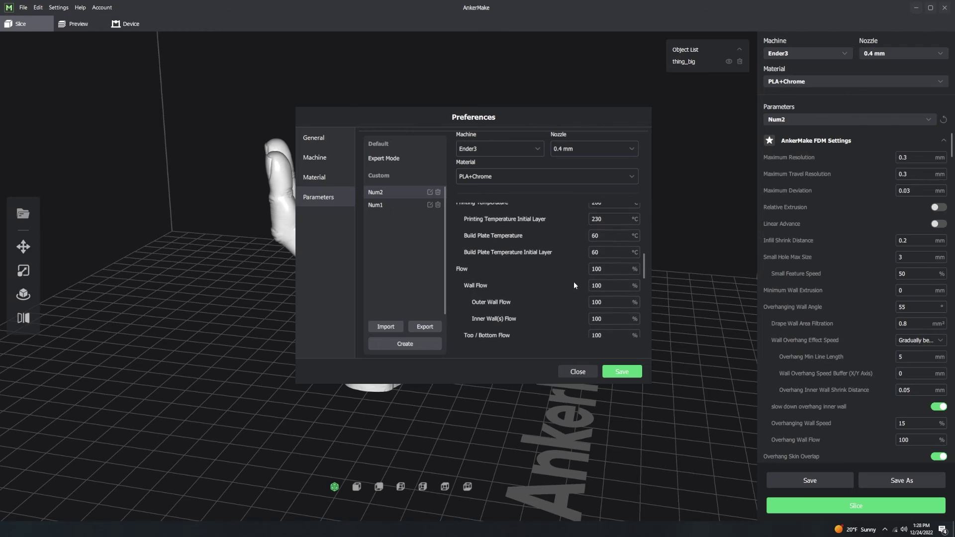
{"action": "left_click", "coordinate": [611, 235]}
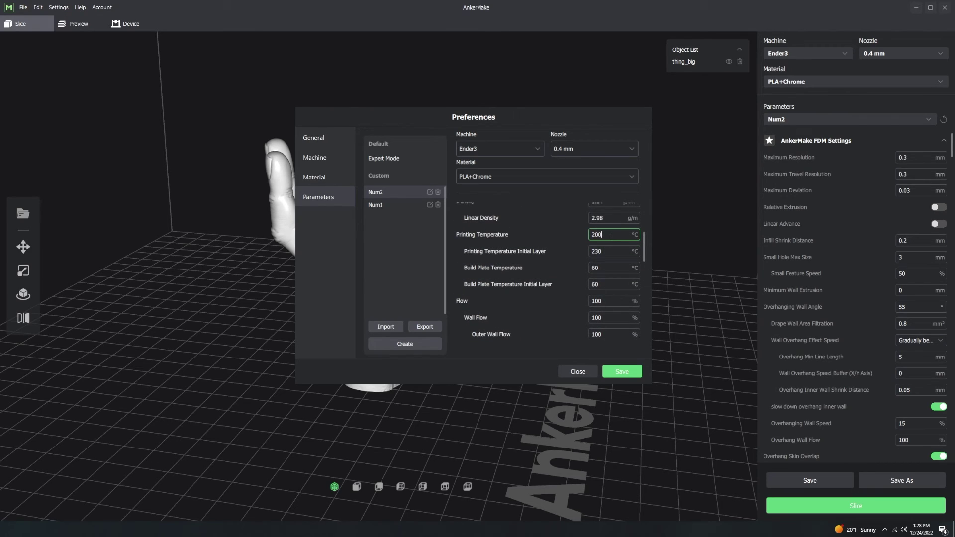
{"action": "key", "text": "BackSpace"}
{"action": "key", "text": "BackSpace"}
{"action": "type", "text": "10"}
{"action": "key", "text": "Return"}
{"action": "left_click", "coordinate": [622, 371]}
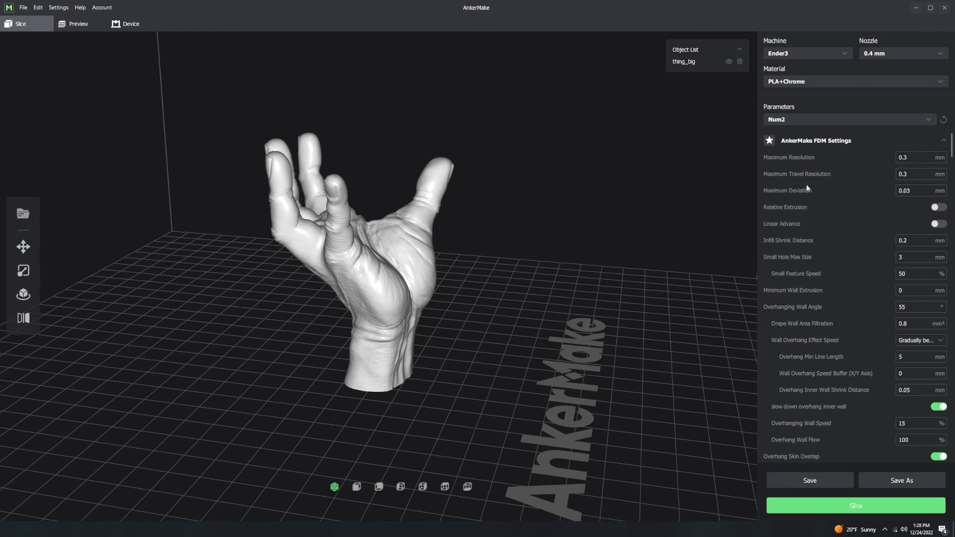
Reapply the Num2 profile to the print and check the printing temperature in its material settings.
{"action": "left_click", "coordinate": [810, 123]}
{"action": "left_click", "coordinate": [793, 168]}
{"action": "left_click", "coordinate": [944, 141]}
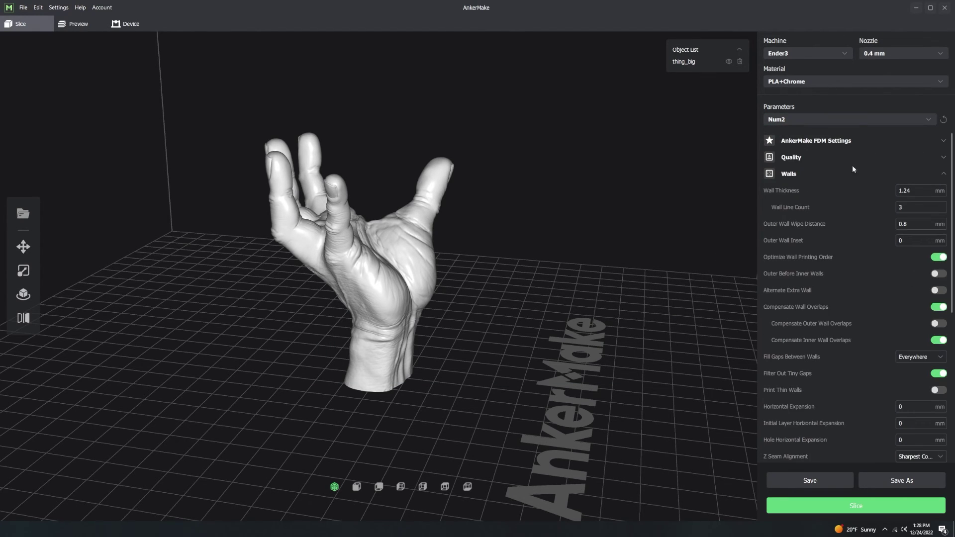
{"action": "left_click", "coordinate": [923, 175]}
{"action": "left_click", "coordinate": [944, 225]}
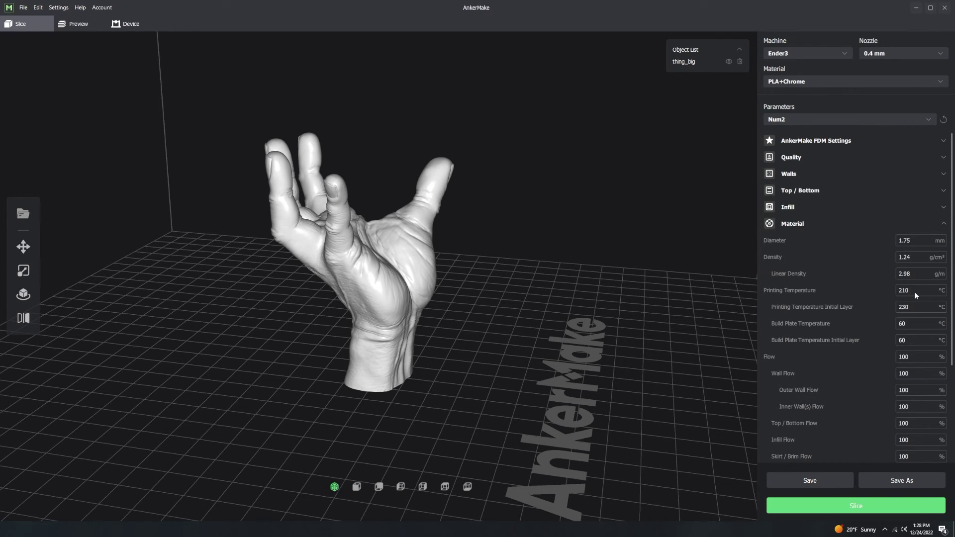
Apply the Num1 profile to the print and create a custom parameter profile from it named Num1.1.
{"action": "left_click", "coordinate": [798, 118]}
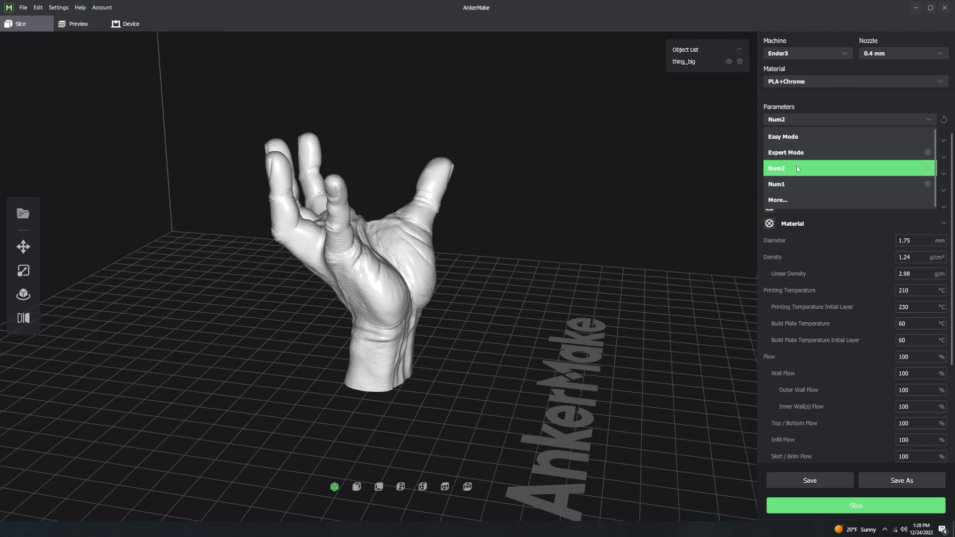
{"action": "left_click", "coordinate": [796, 184]}
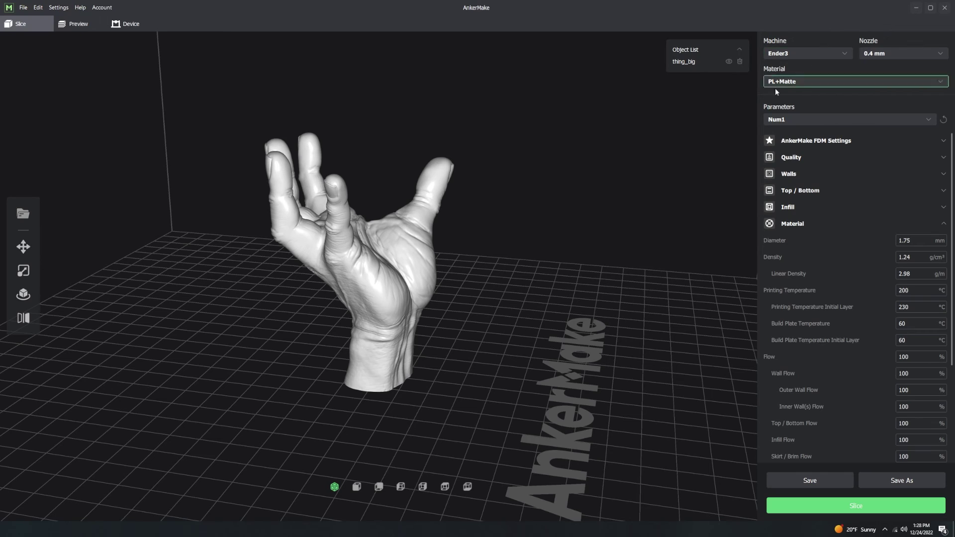
{"action": "left_click", "coordinate": [825, 121]}
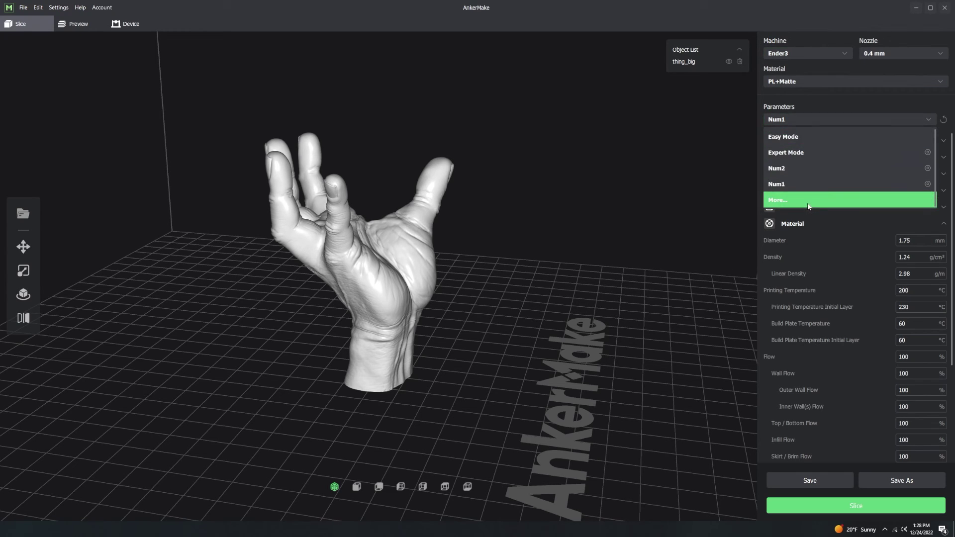
{"action": "left_click", "coordinate": [808, 201]}
{"action": "left_click", "coordinate": [400, 345]}
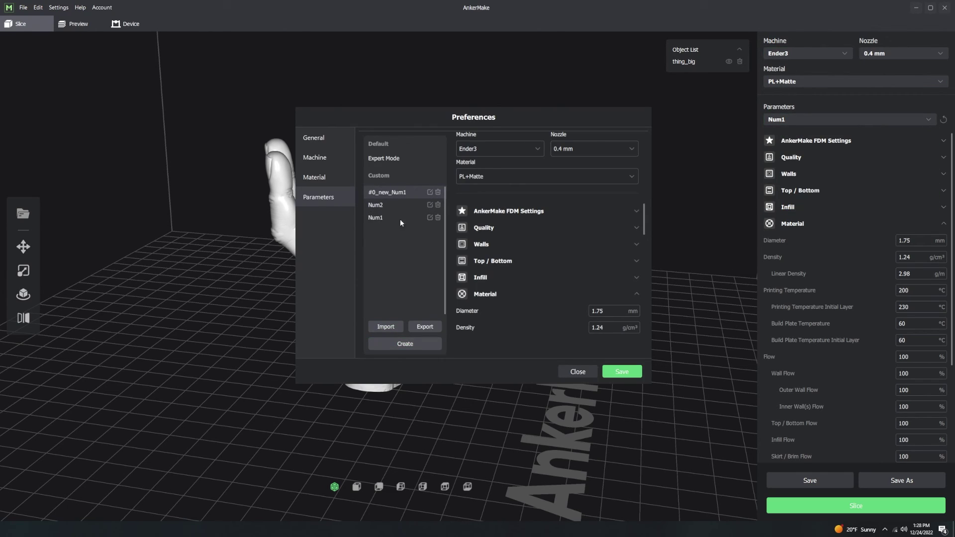
{"action": "left_click", "coordinate": [431, 193]}
{"action": "double_click", "coordinate": [406, 232]}
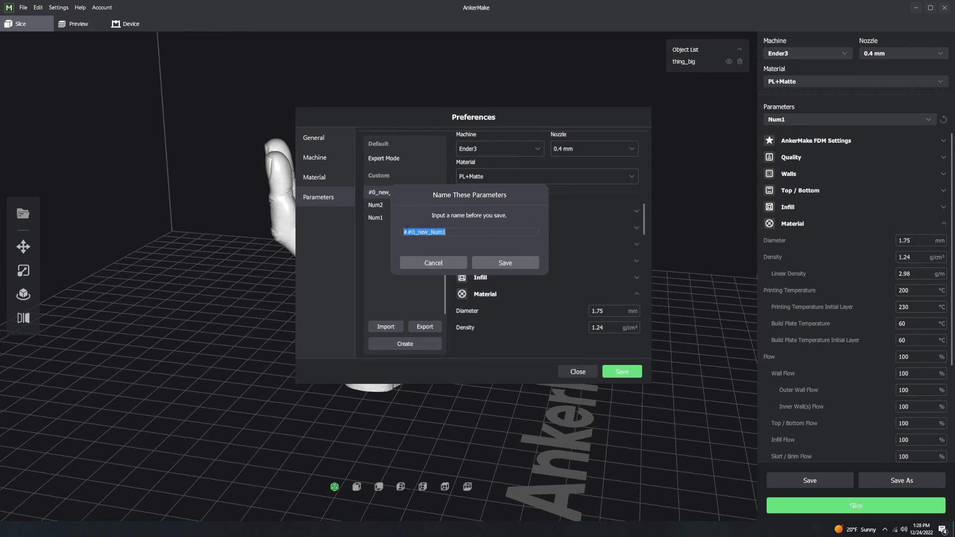
{"action": "type", "text": "Num1.1"}
{"action": "left_click", "coordinate": [530, 262]}
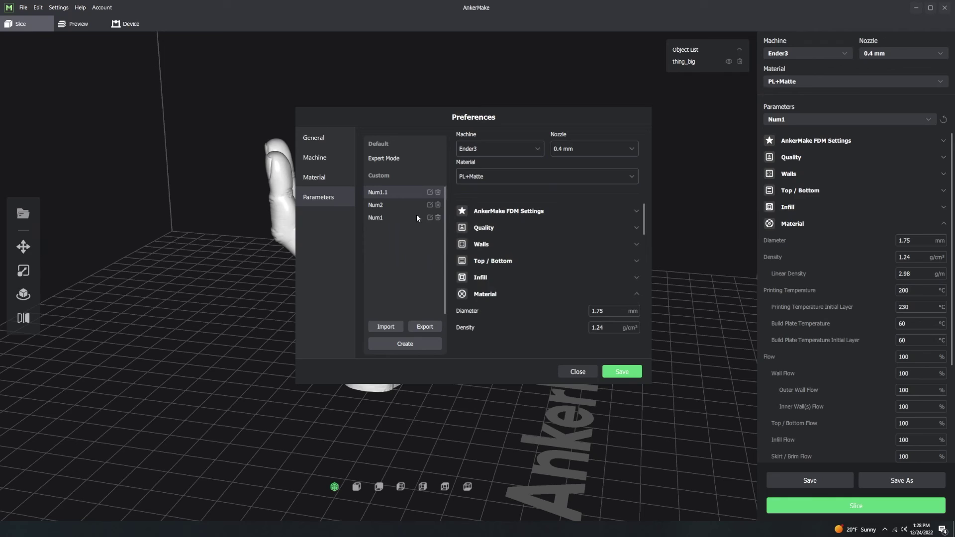
Set the Num1.1 profile's machine to AnkerMake M5 in the preferences and apply the saved profile to the print.
{"action": "left_click", "coordinate": [383, 218]}
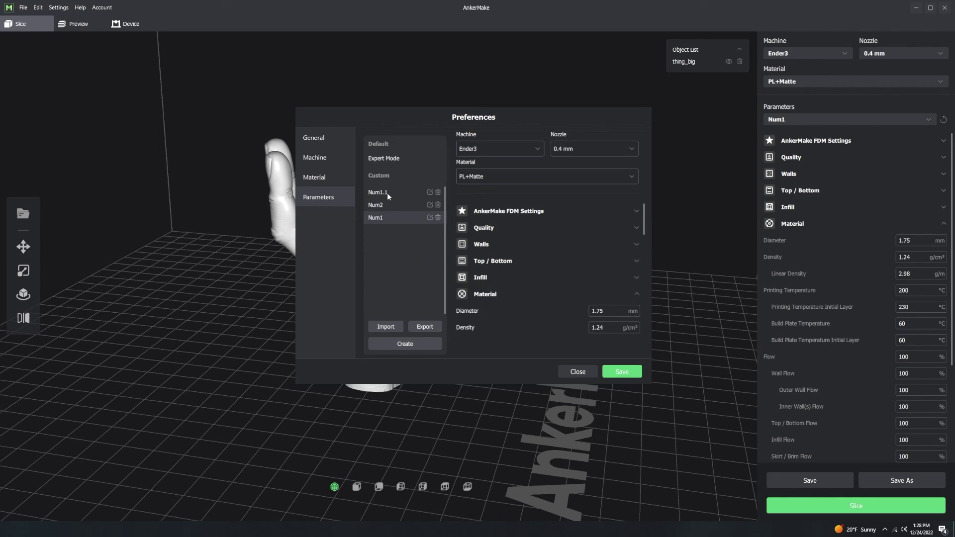
{"action": "left_click", "coordinate": [387, 192]}
{"action": "left_click", "coordinate": [468, 149]}
{"action": "left_click", "coordinate": [490, 183]}
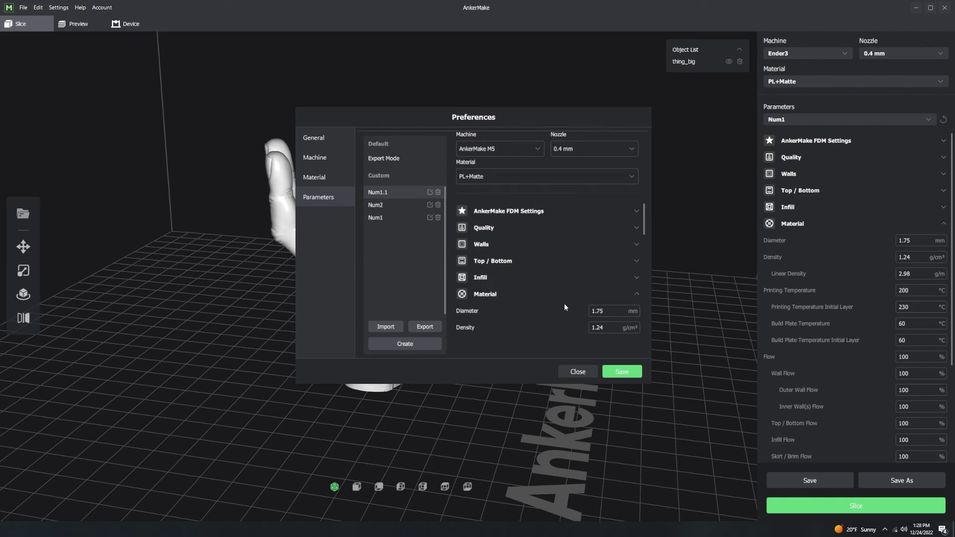
{"action": "left_click", "coordinate": [626, 374]}
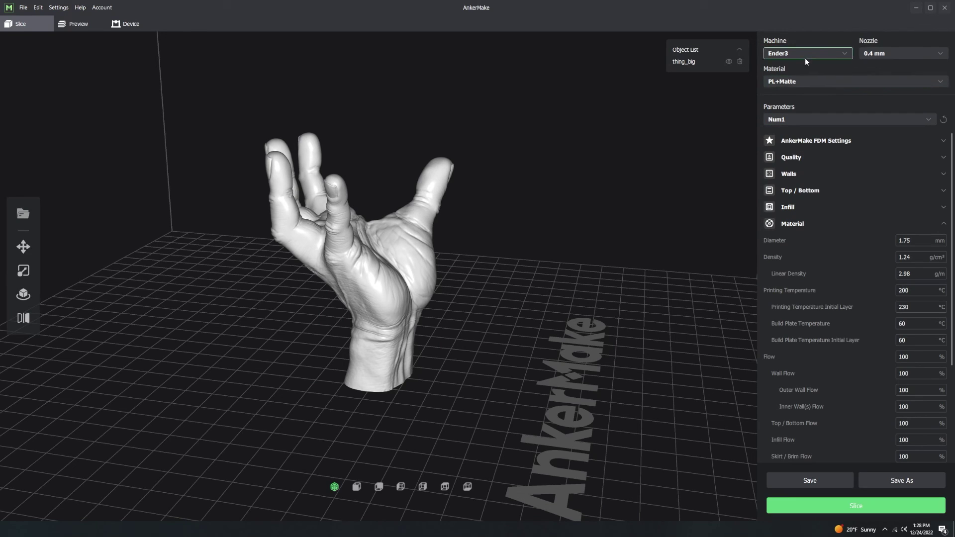
{"action": "left_click", "coordinate": [794, 119]}
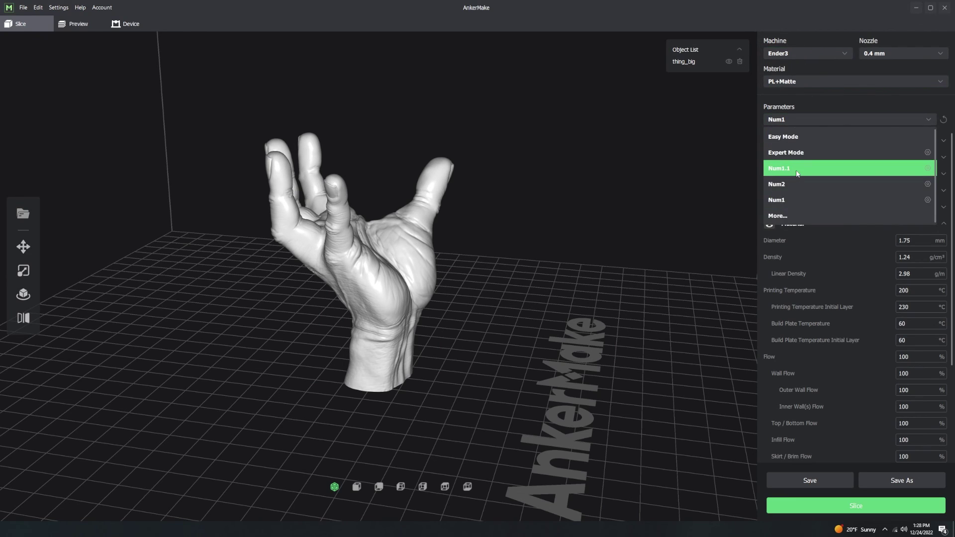
{"action": "left_click", "coordinate": [797, 169]}
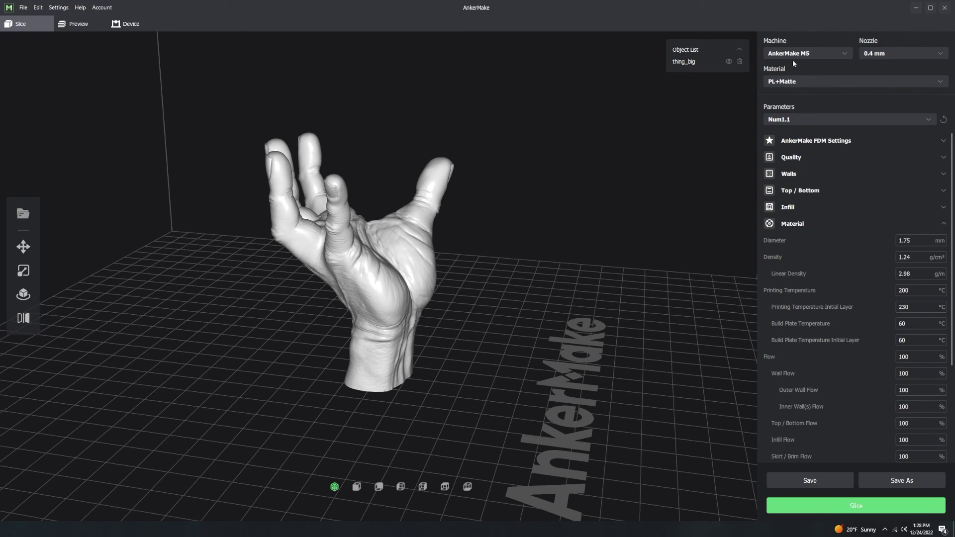